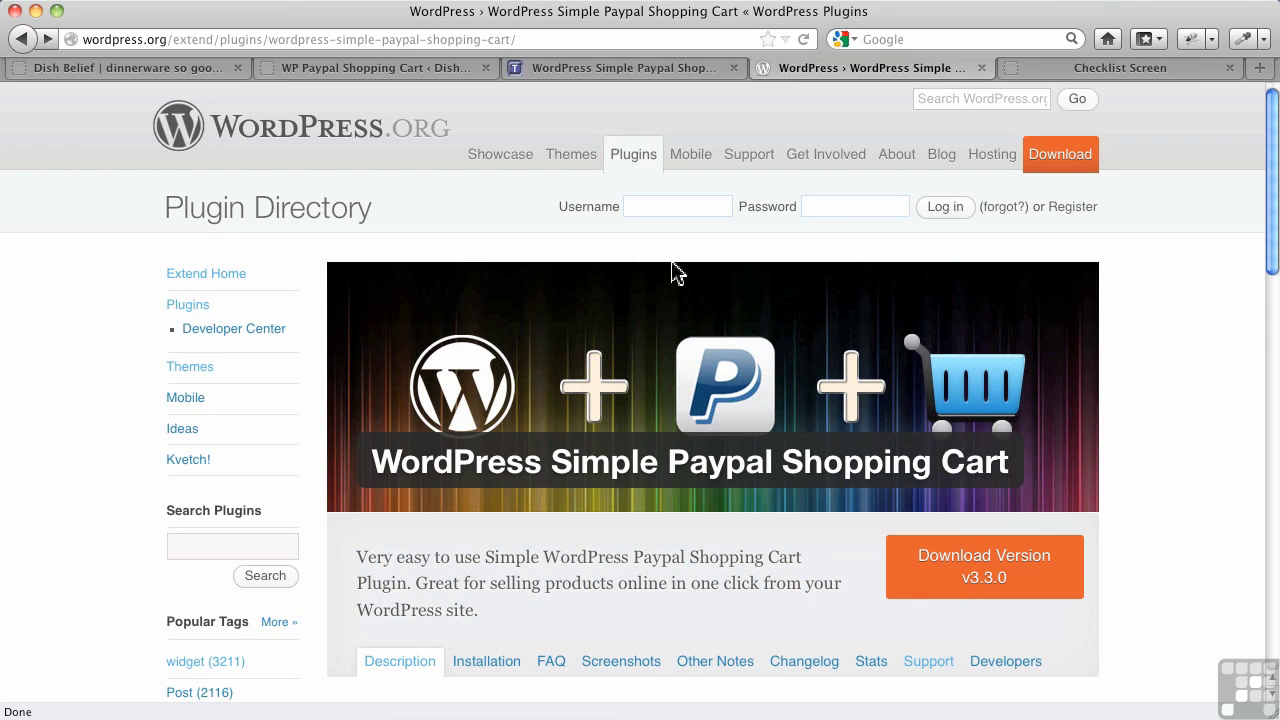
Check the live Plain Grey Plate page, then view the WP Paypal Shopping Cart options and usage guide
left_click(130, 68)
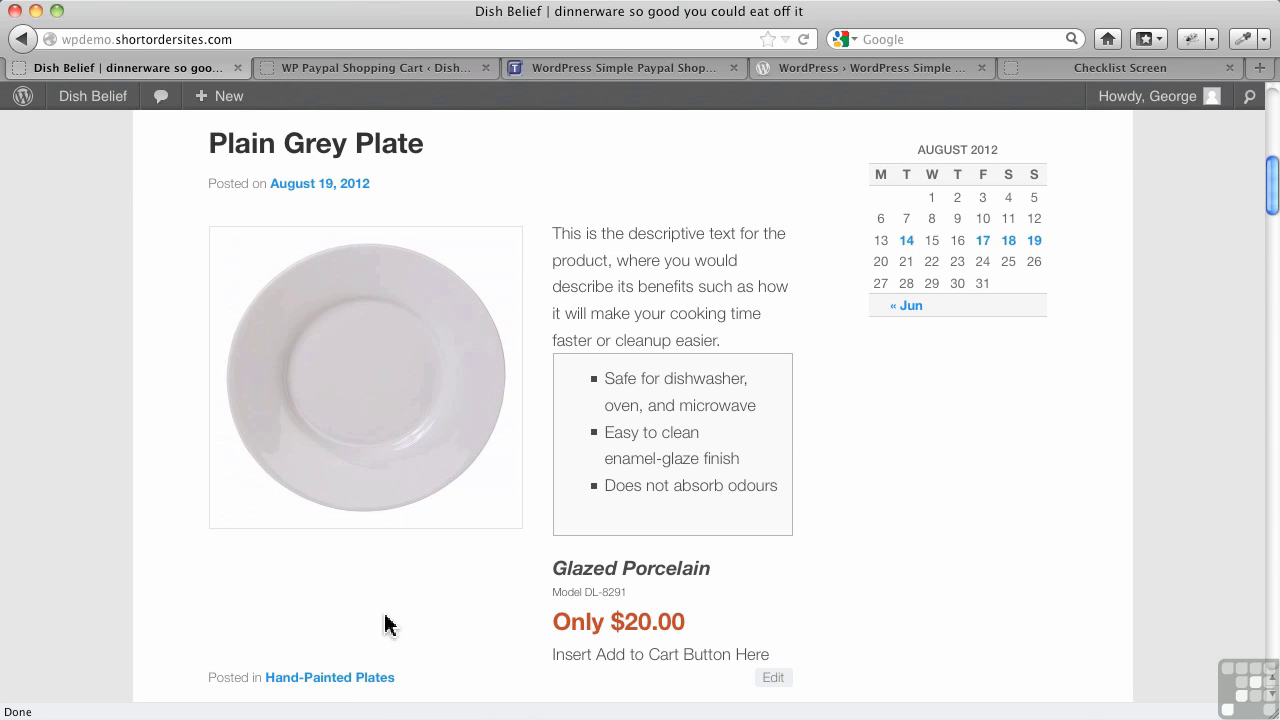
left_click(362, 68)
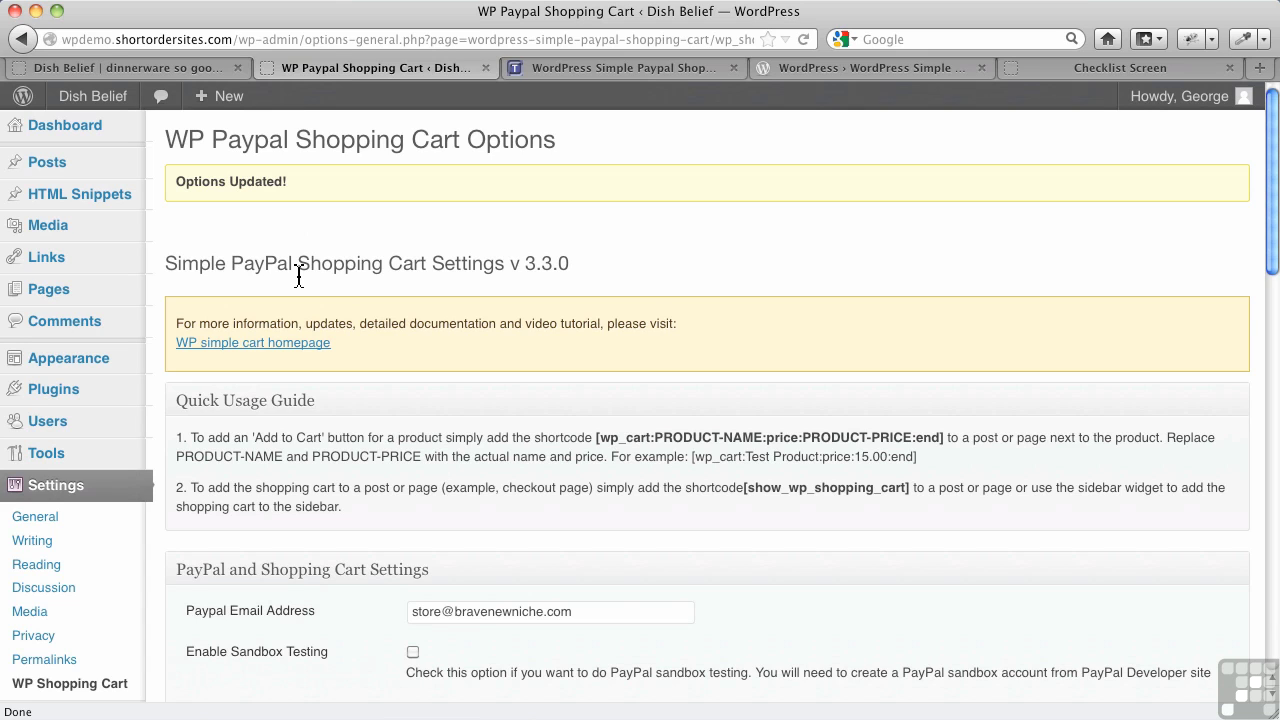
mouse_move(47, 162)
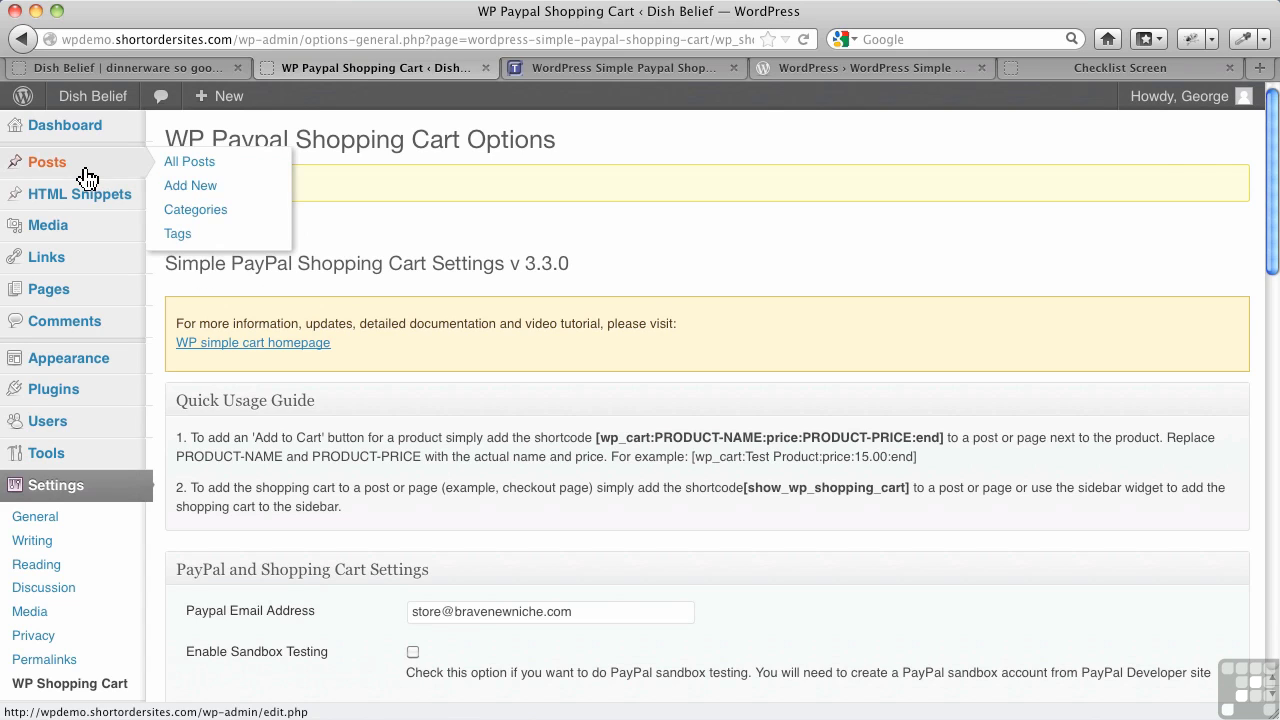
Open the Plain Grey Plate post for editing from All Posts
left_click(87, 170)
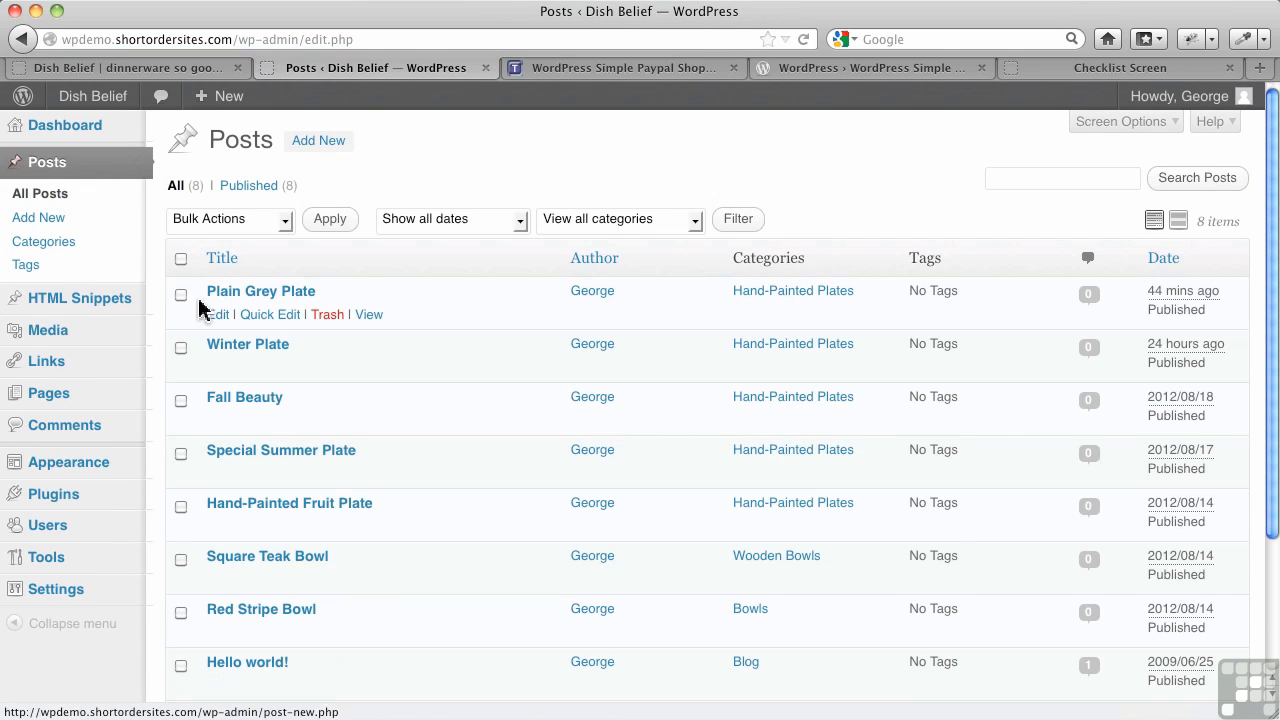
left_click(279, 297)
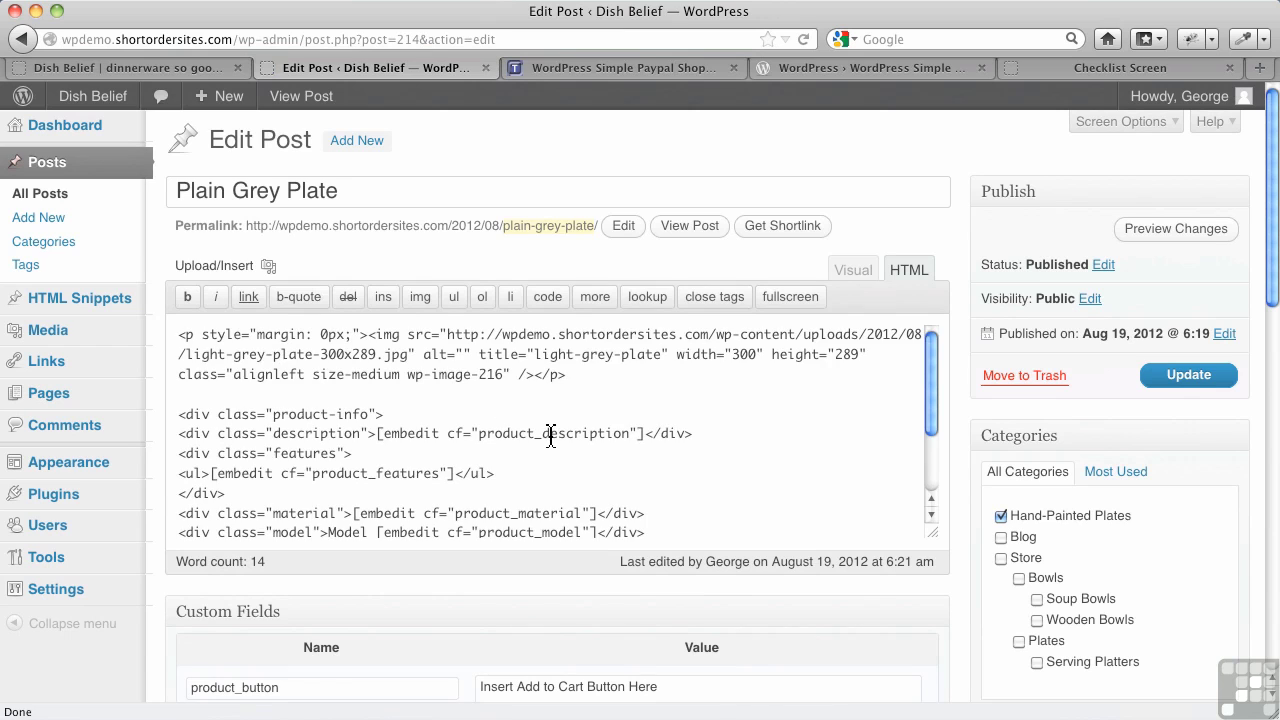
scroll(551, 437, "down", 2)
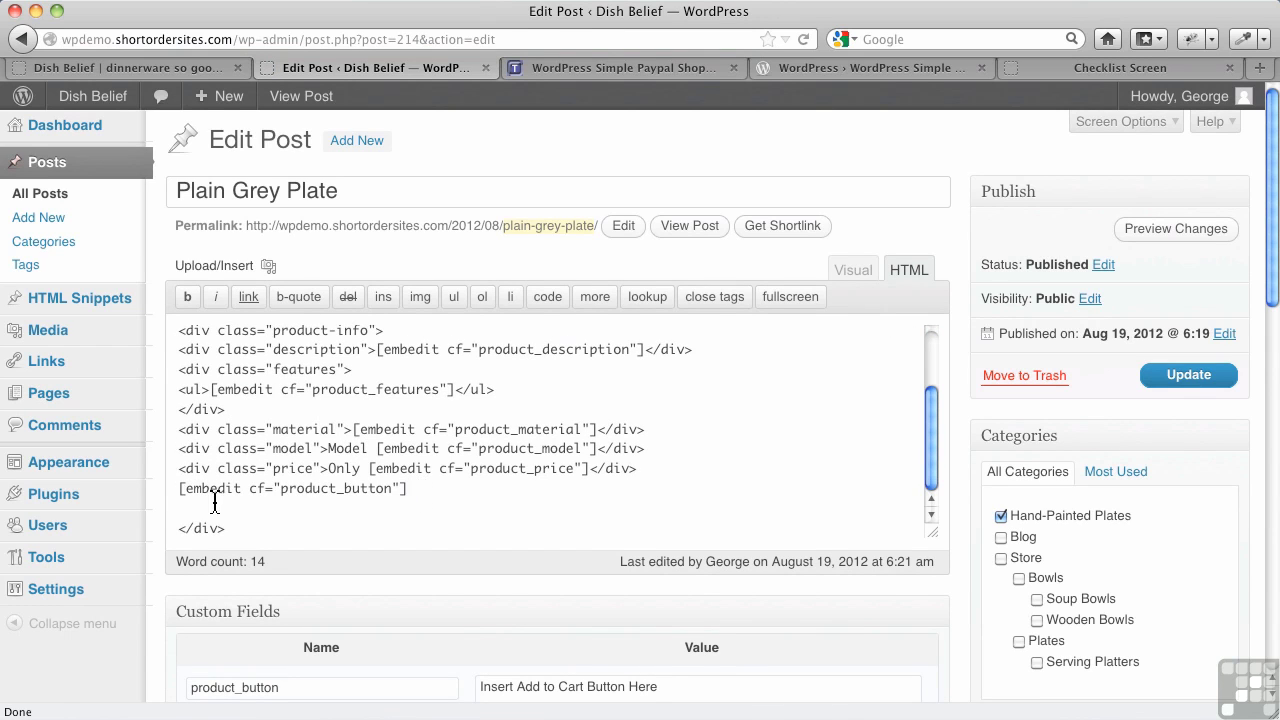
Select the product_button line in the post HTML and the editor's web address
triple_click(173, 497)
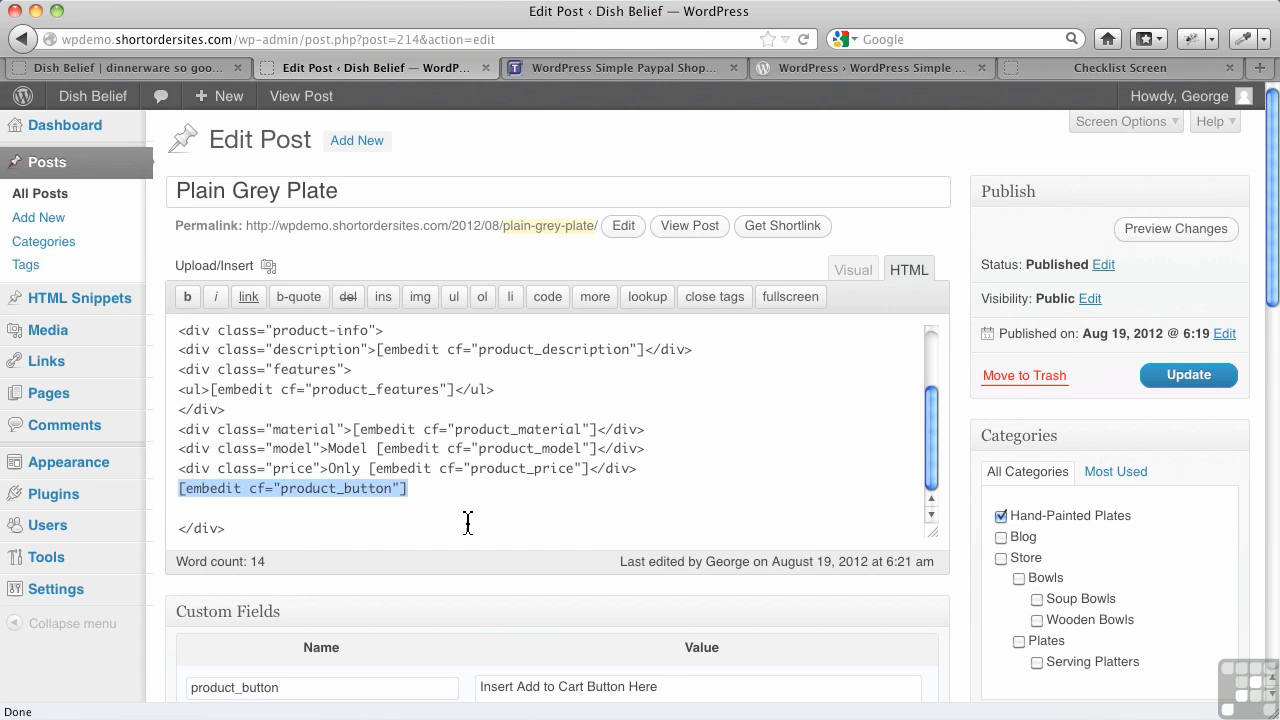
scroll(468, 523, "down", 10)
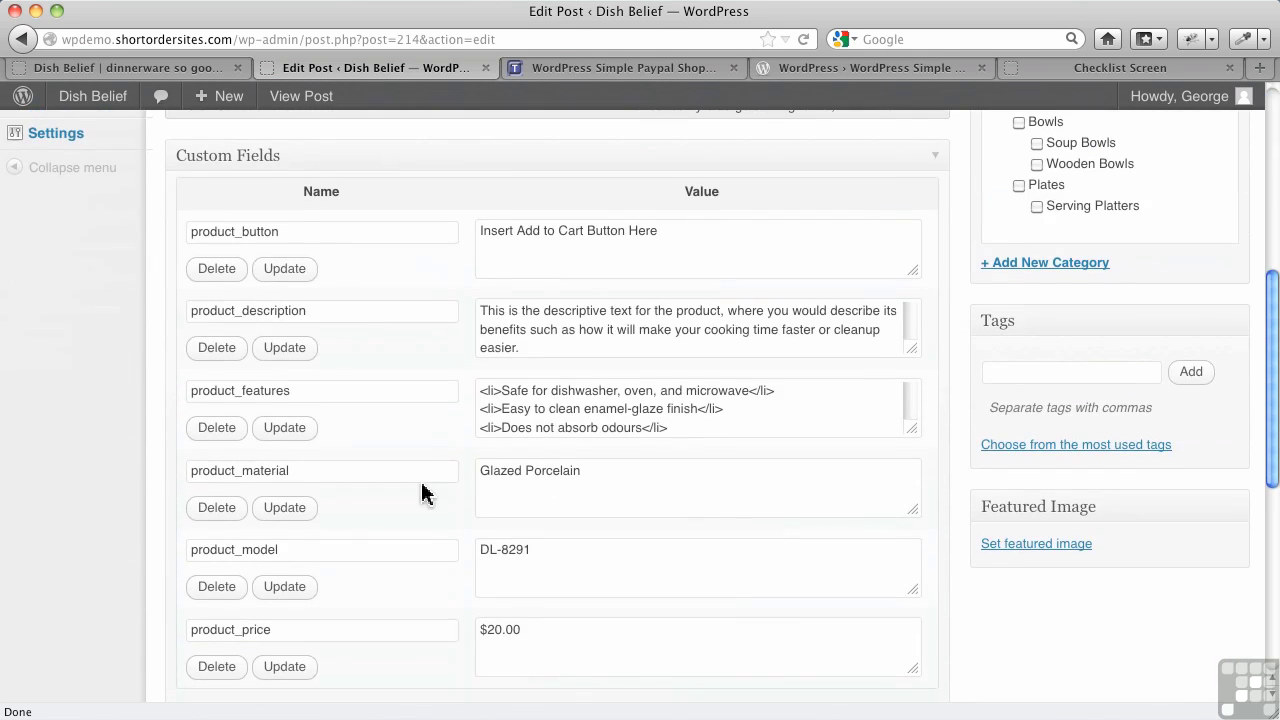
scroll(423, 490, "up", 10)
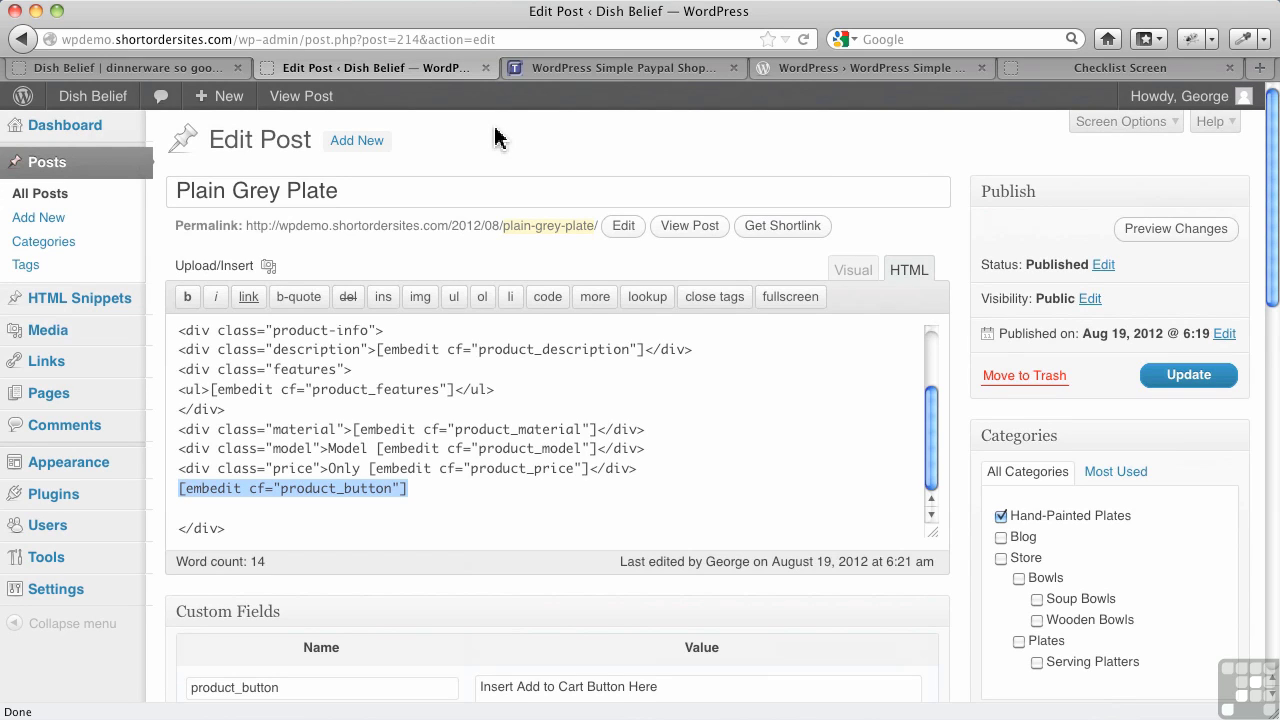
left_click(518, 39)
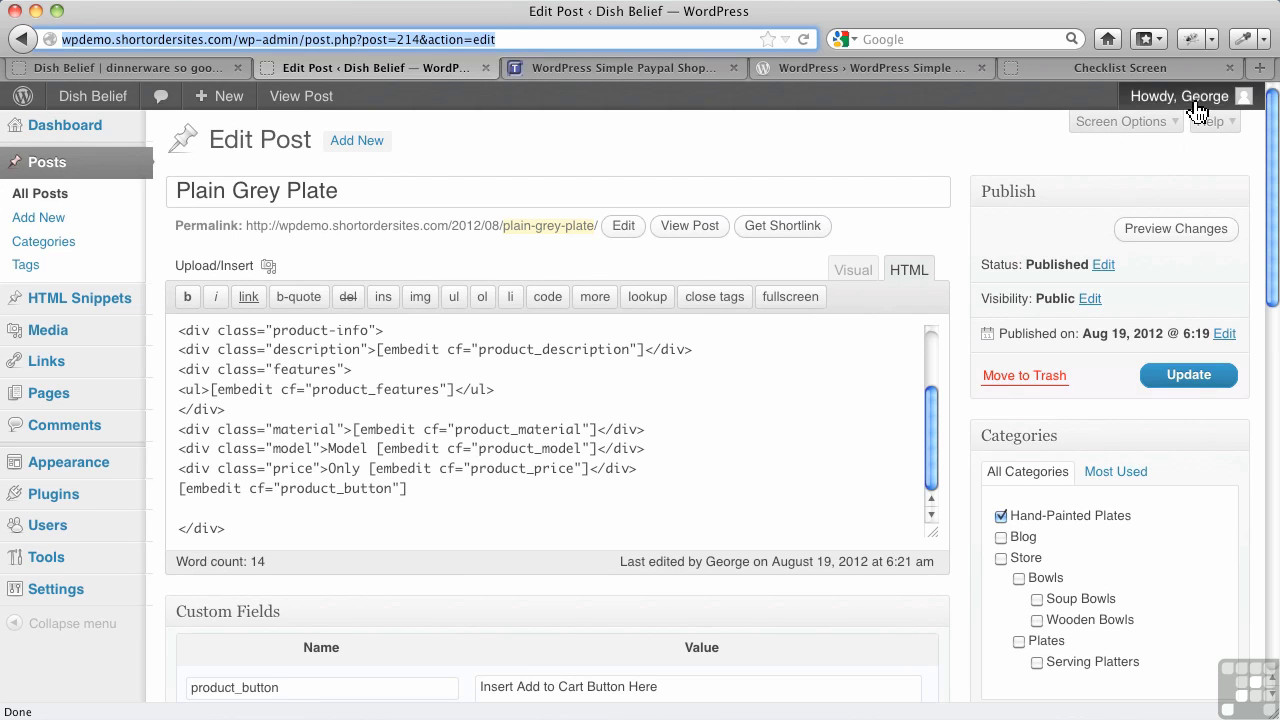
Load the Plain Grey Plate editor address in a new tab placed beside the original
left_click(1261, 67)
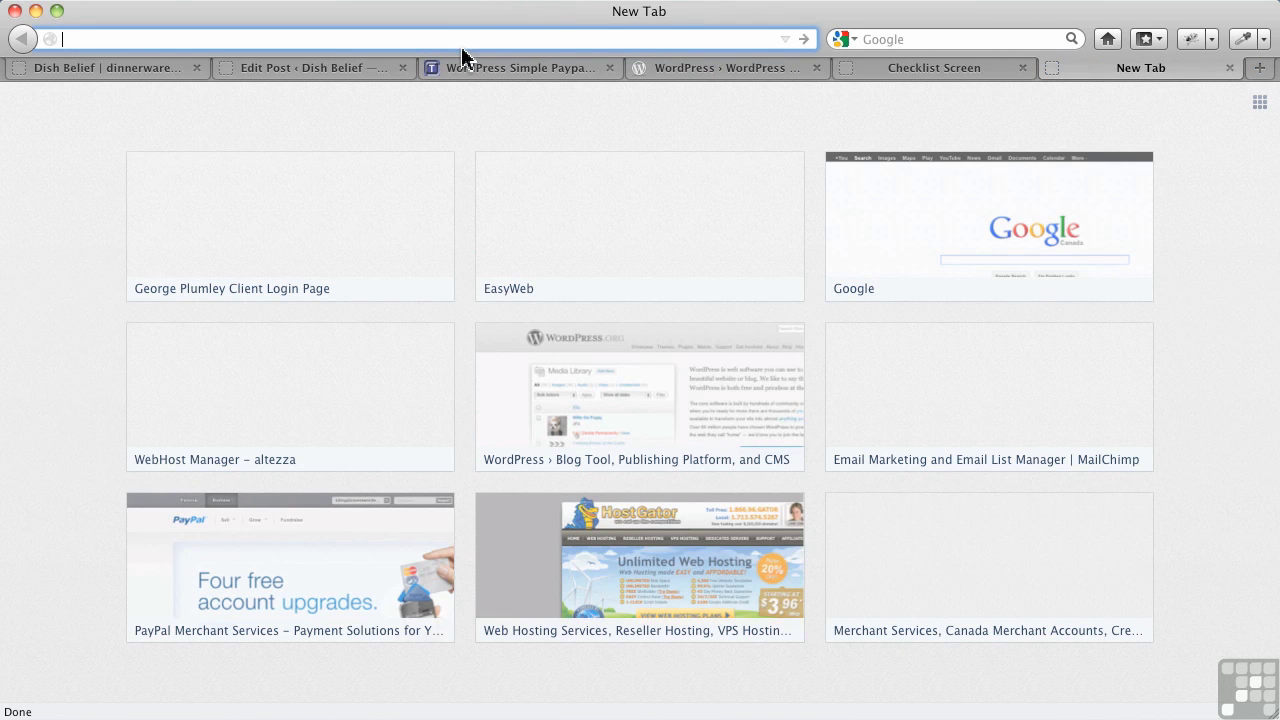
type("http://wpdemo.shortordersites.com/wp-admin/post.php?post=214&action=edit")
key("Return")
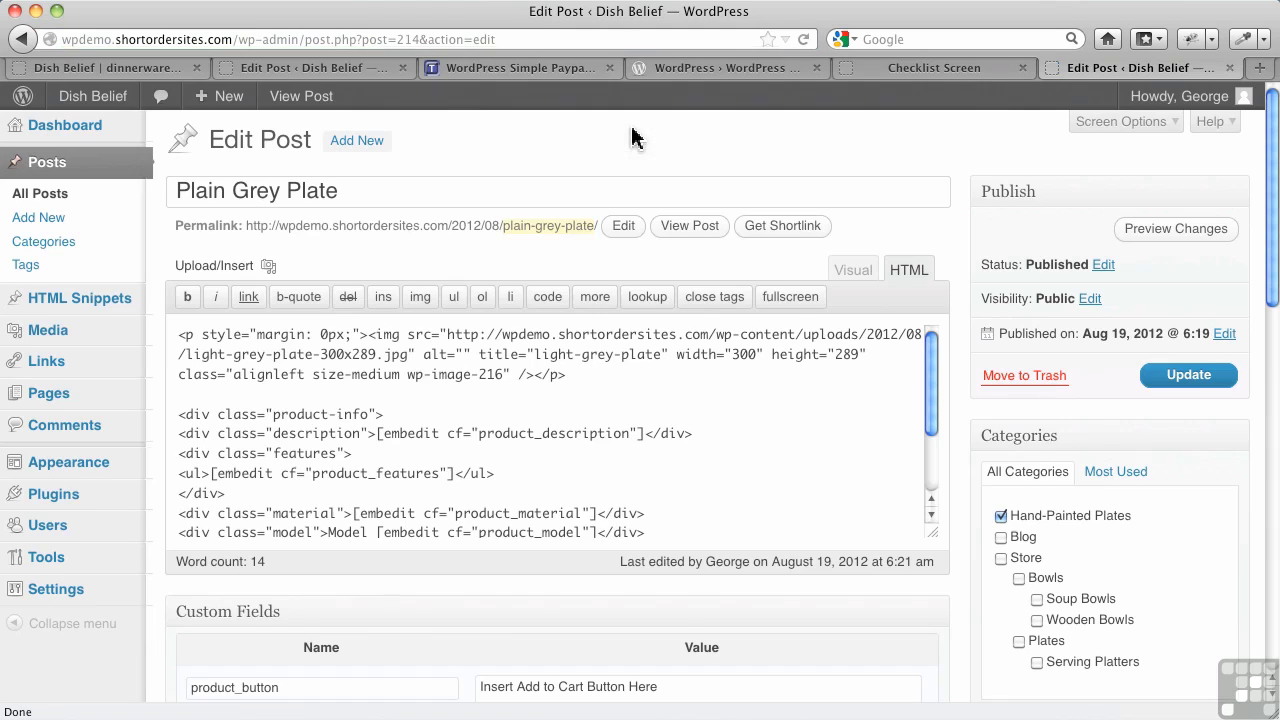
left_click_drag(1102, 68, 457, 68)
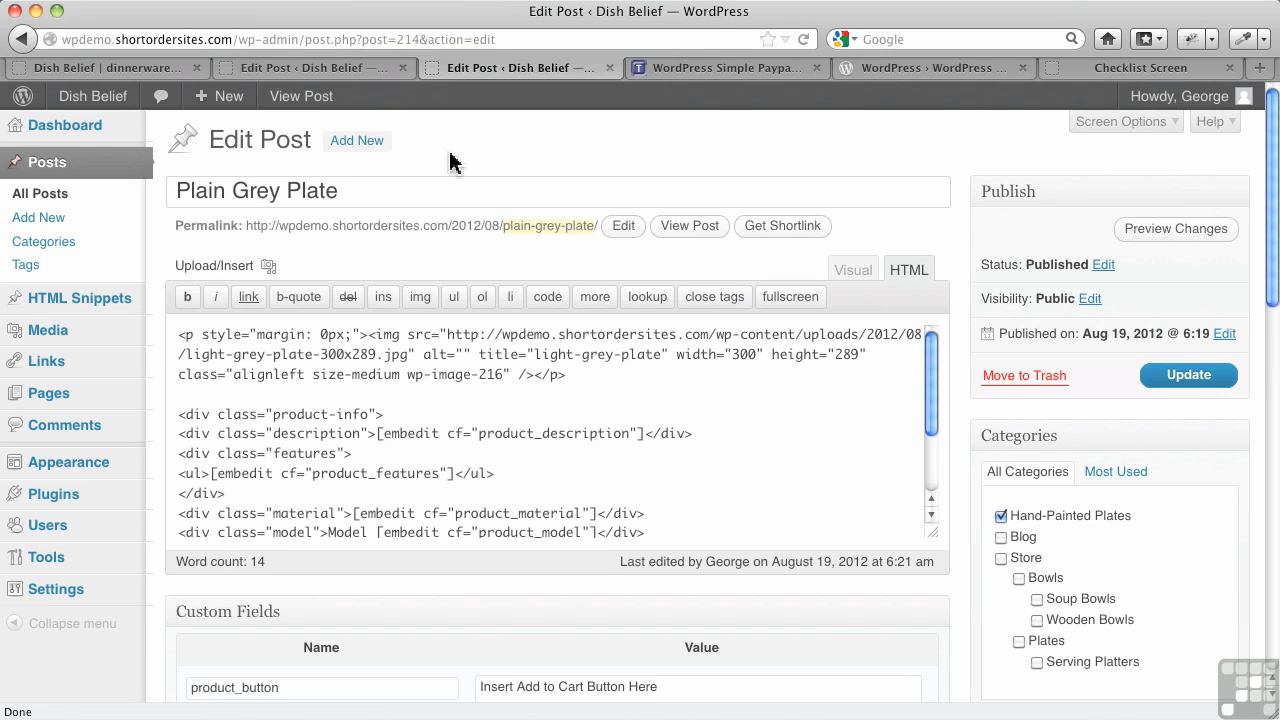
Switch the duplicate editor tab to the Settings > WP Shopping Cart options page
left_click(310, 68)
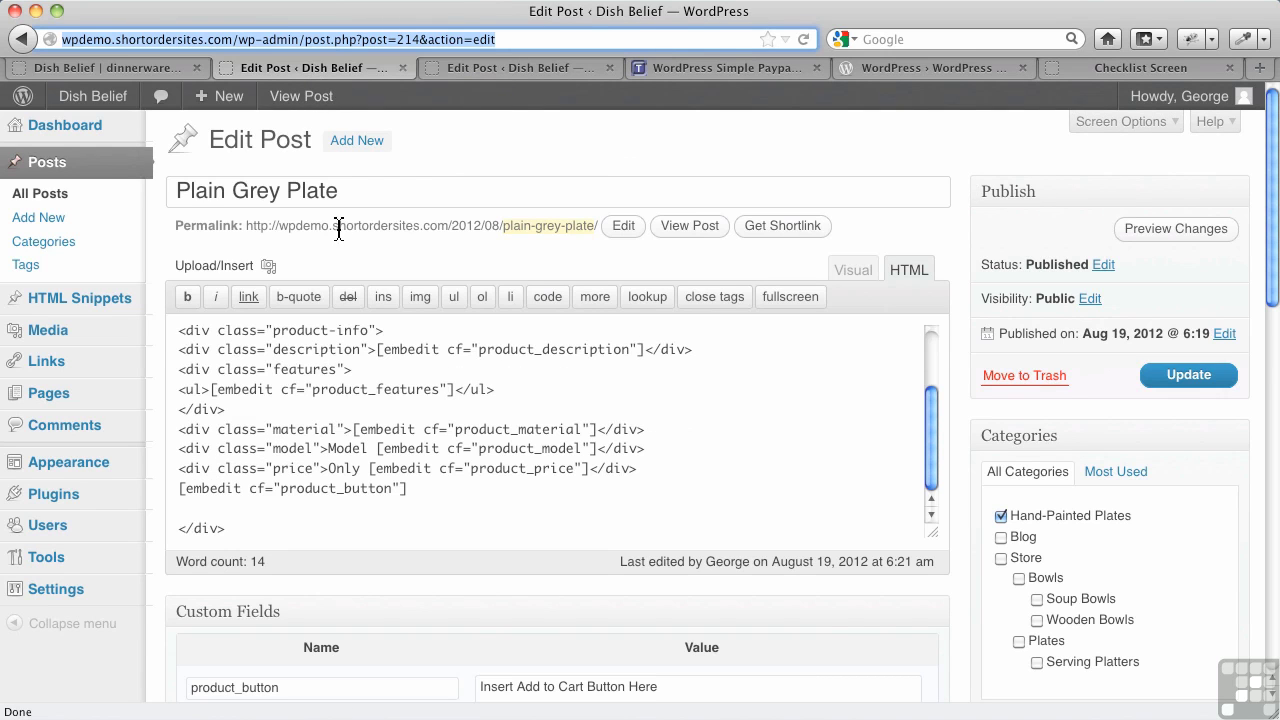
left_click(505, 70)
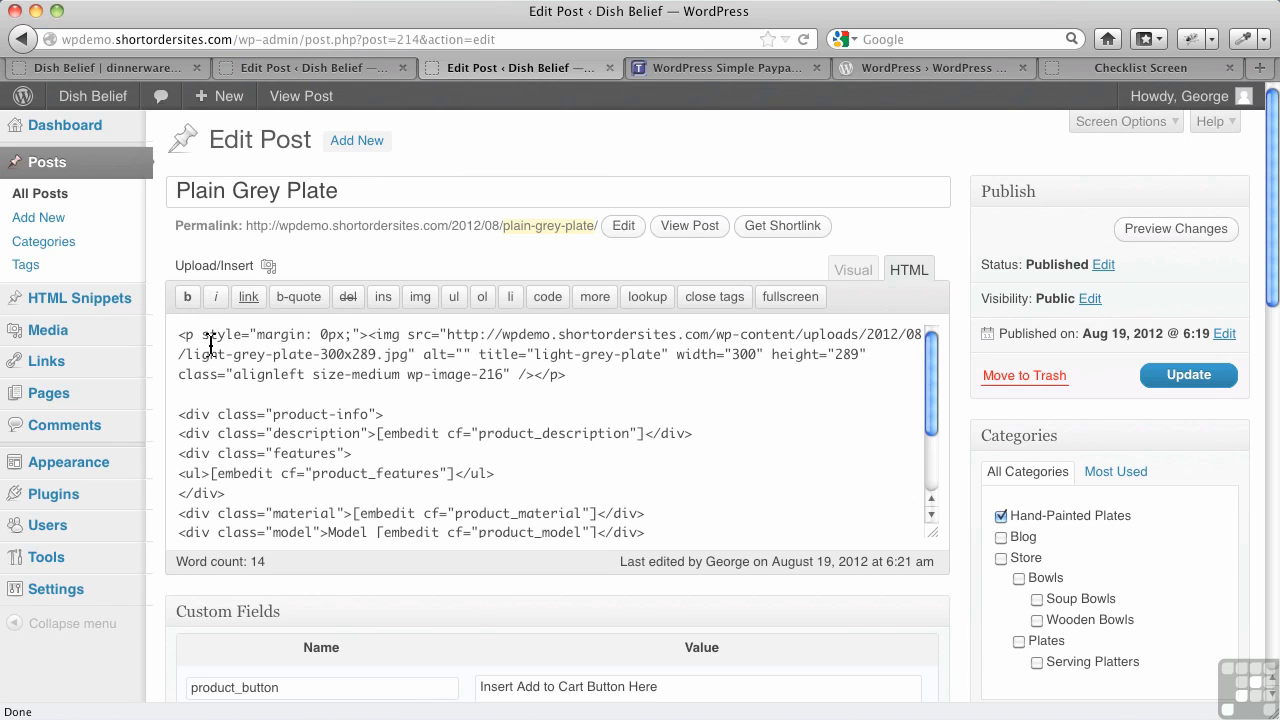
mouse_move(56, 589)
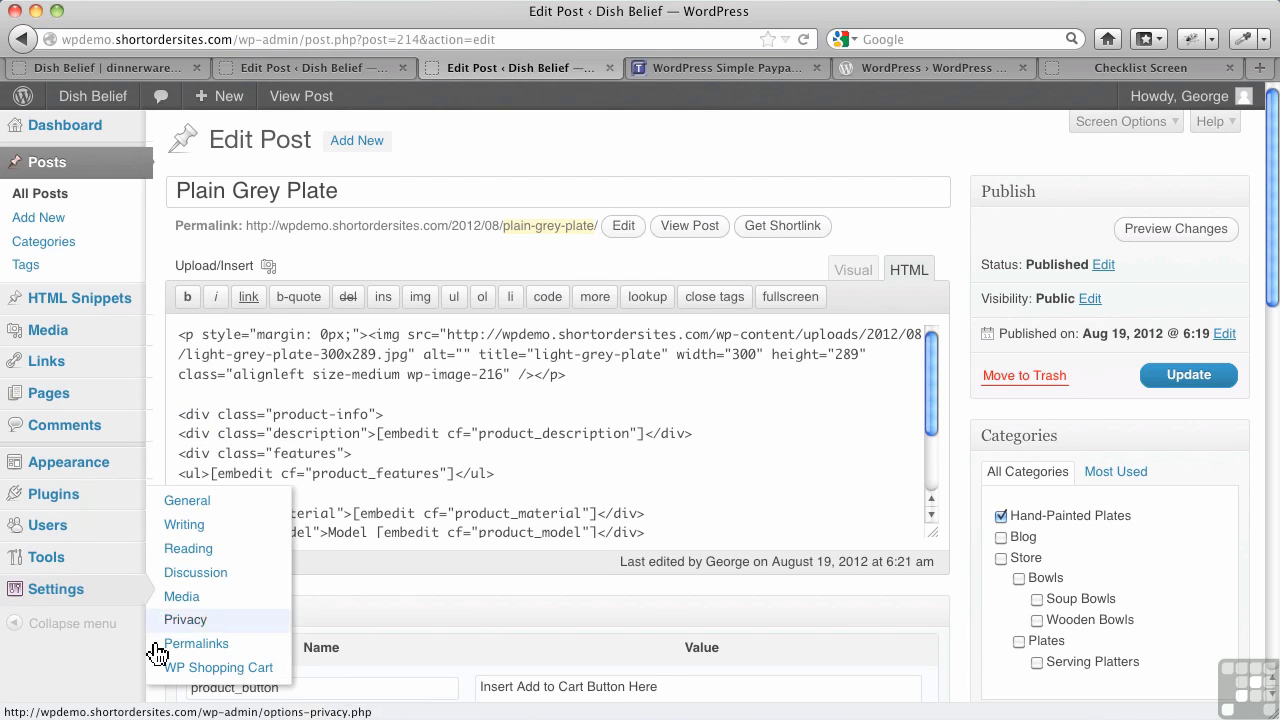
left_click(170, 668)
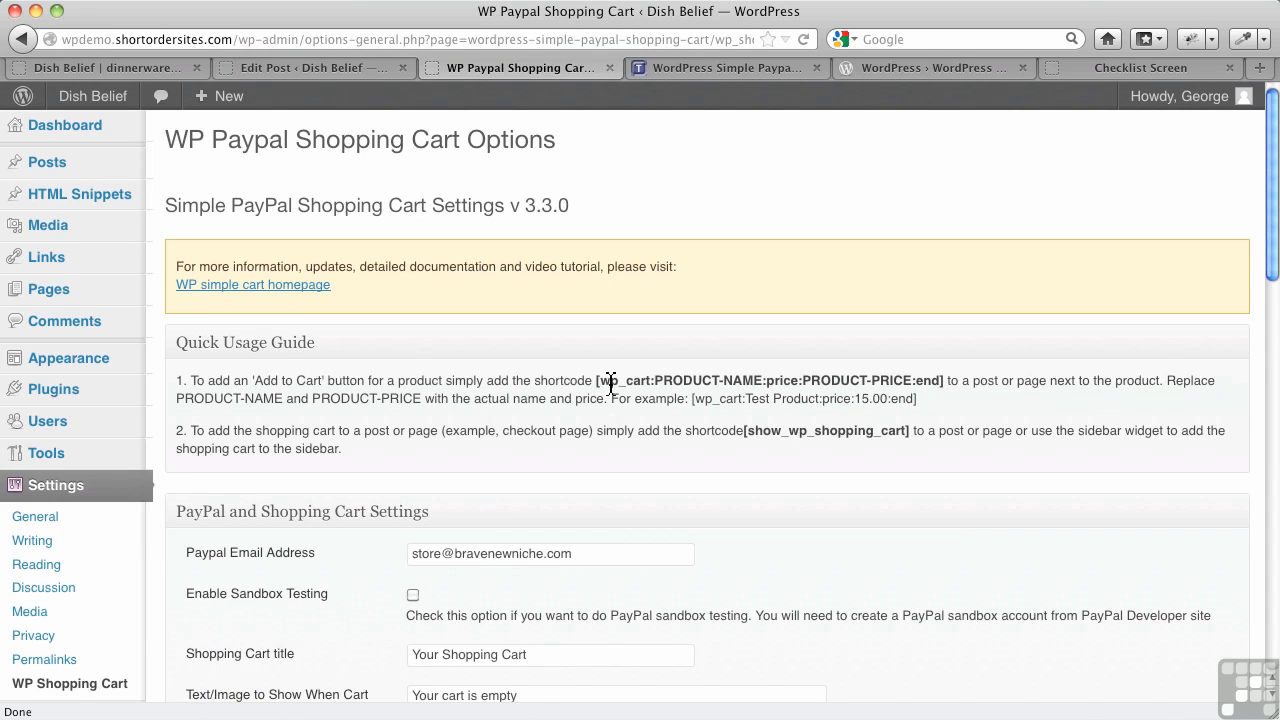
Copy the wp_cart shortcode from the usage guide over the post's product_button line
left_click_drag(597, 381, 946, 383)
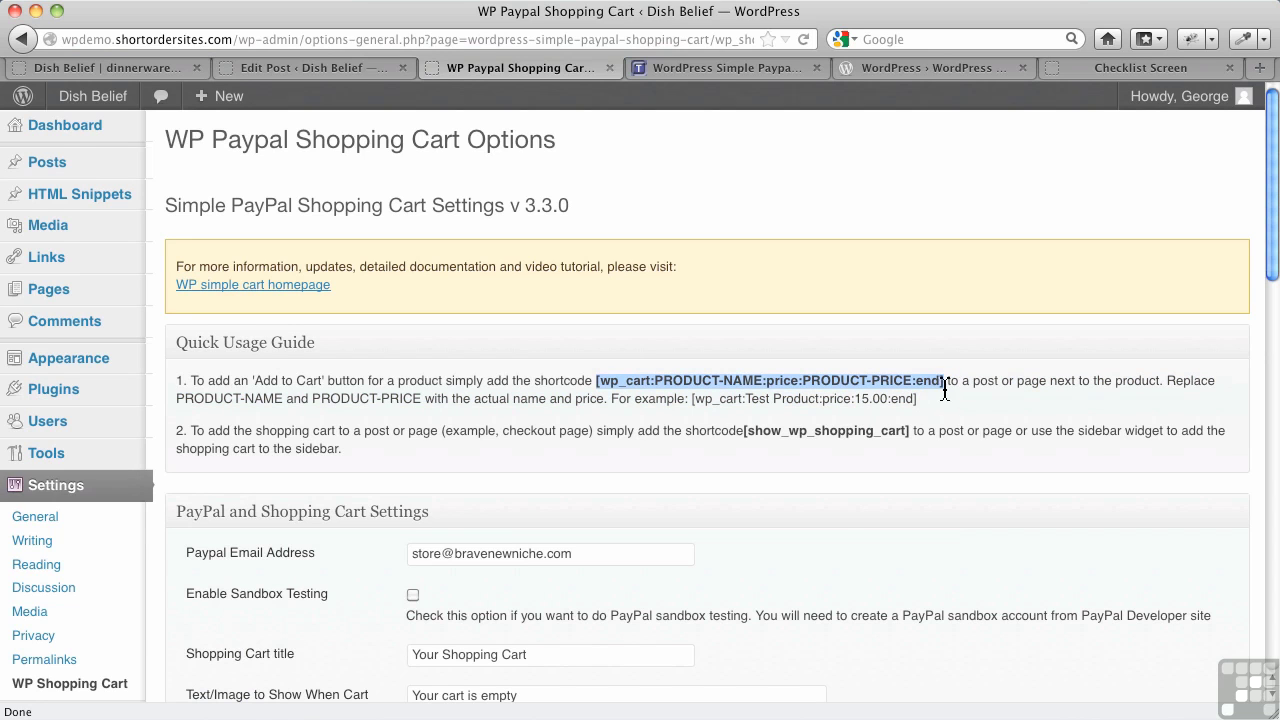
key("ctrl+c")
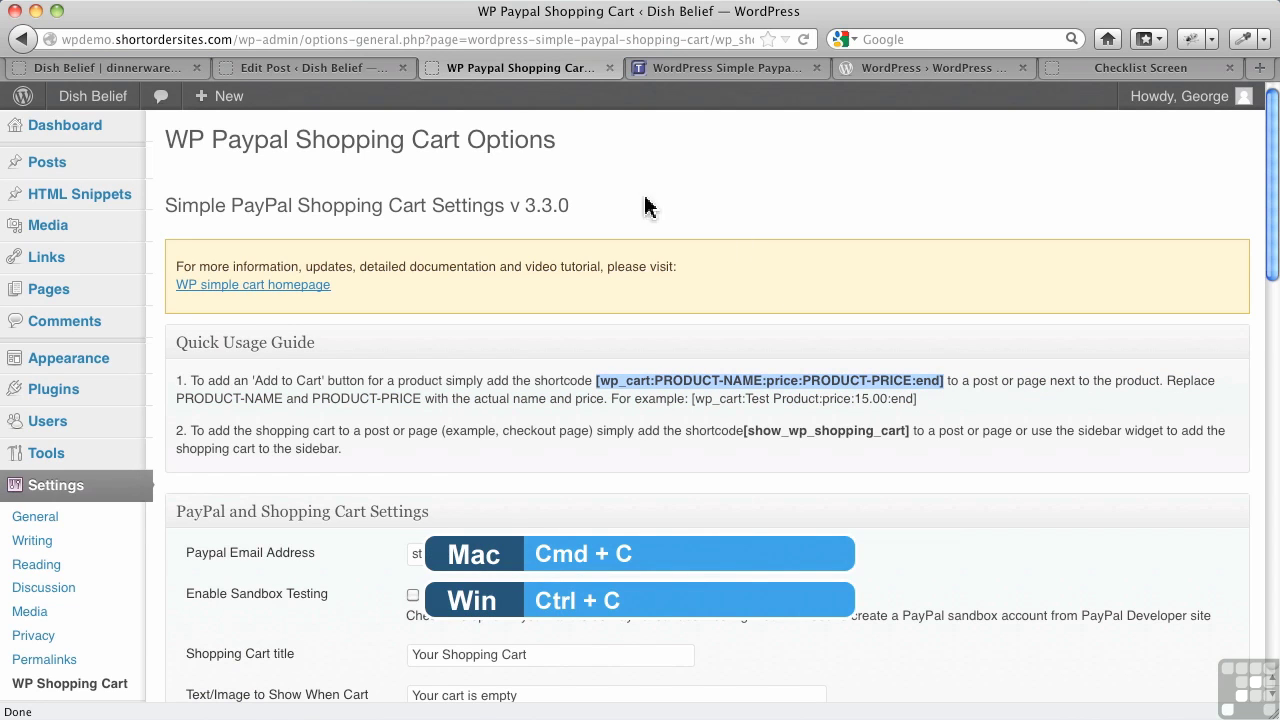
left_click(318, 68)
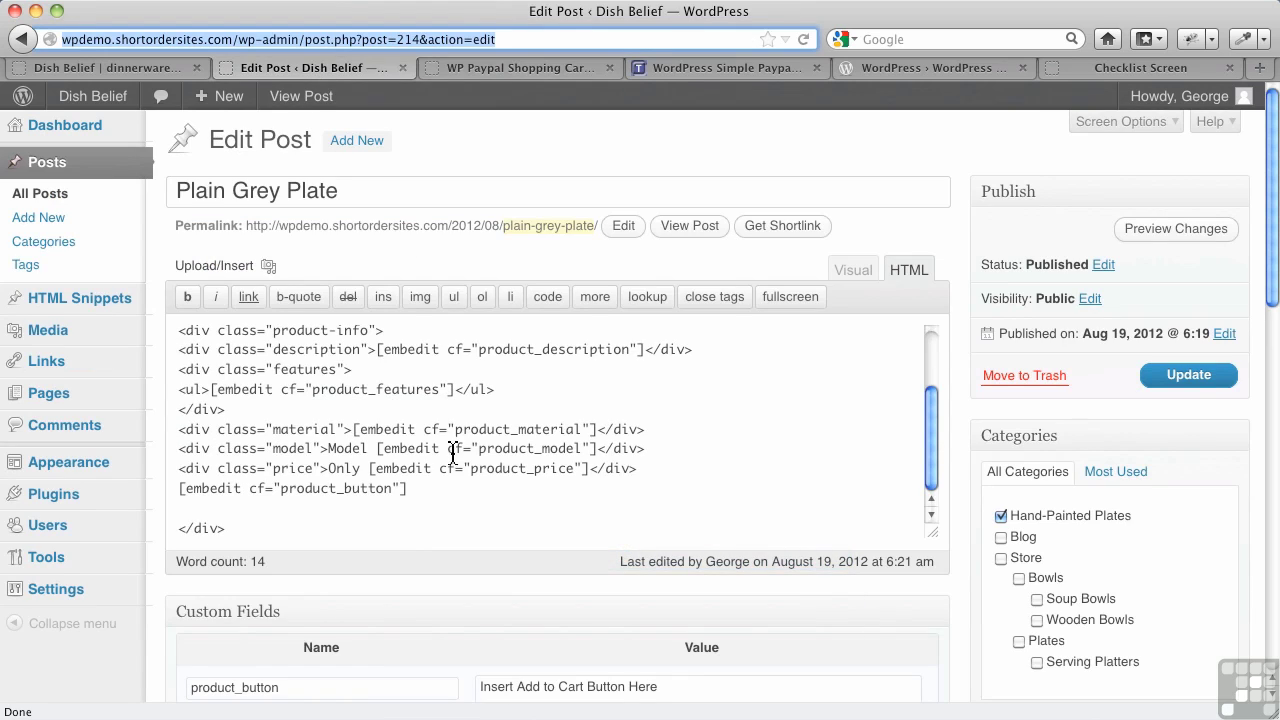
left_click(412, 489)
left_click_drag(412, 489, 180, 489)
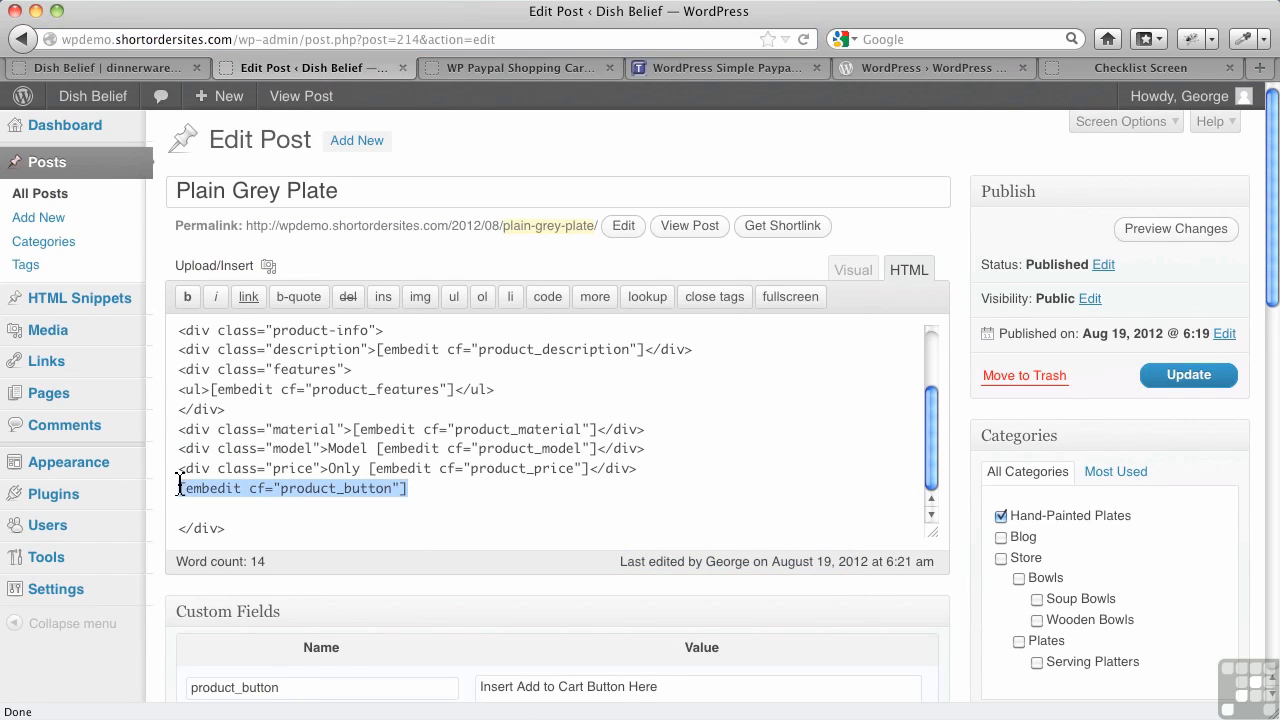
key("super+v")
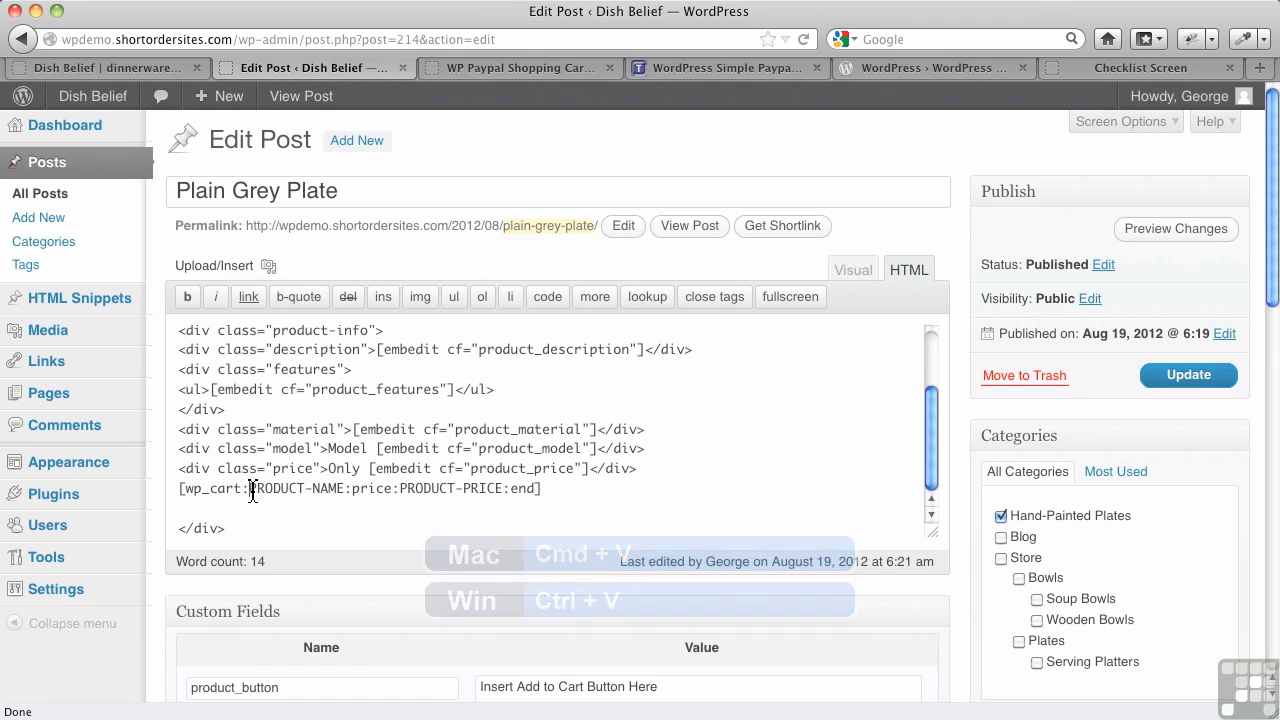
Fill the shortcode's name with 'Plain Grey Plate' and price with 22.00
left_click_drag(250, 488, 346, 488)
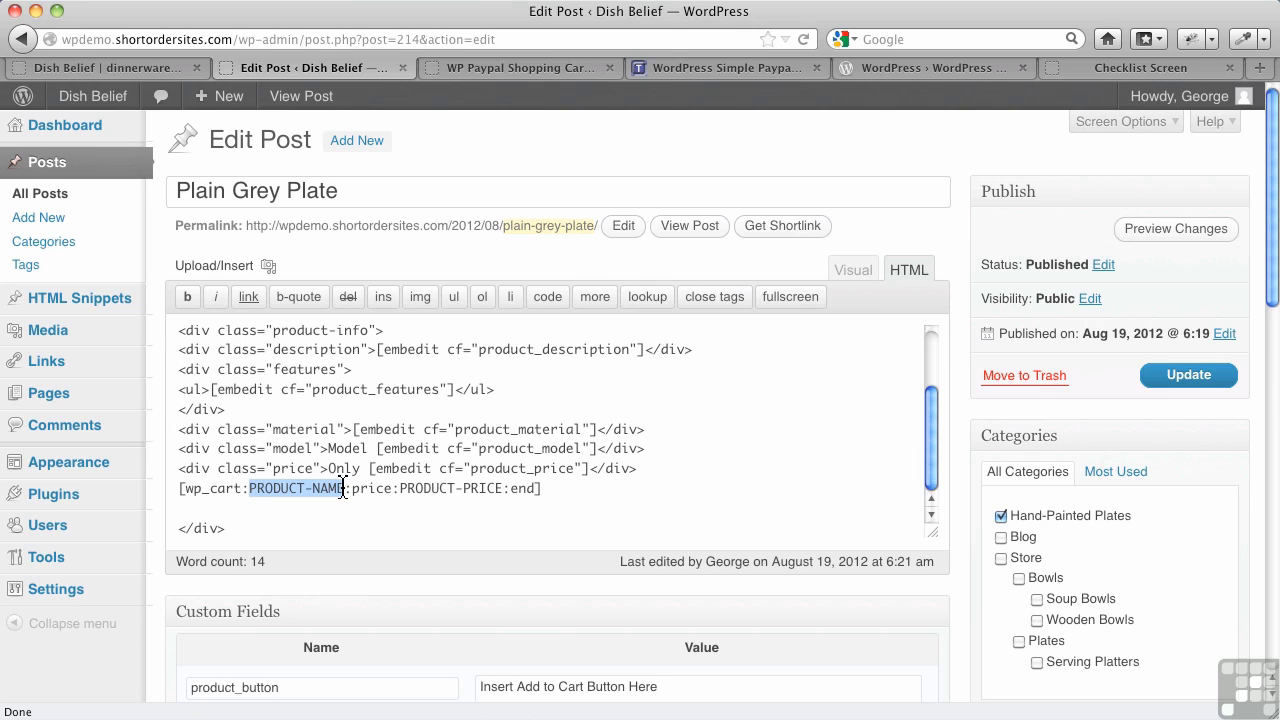
type("Plain Grey ")
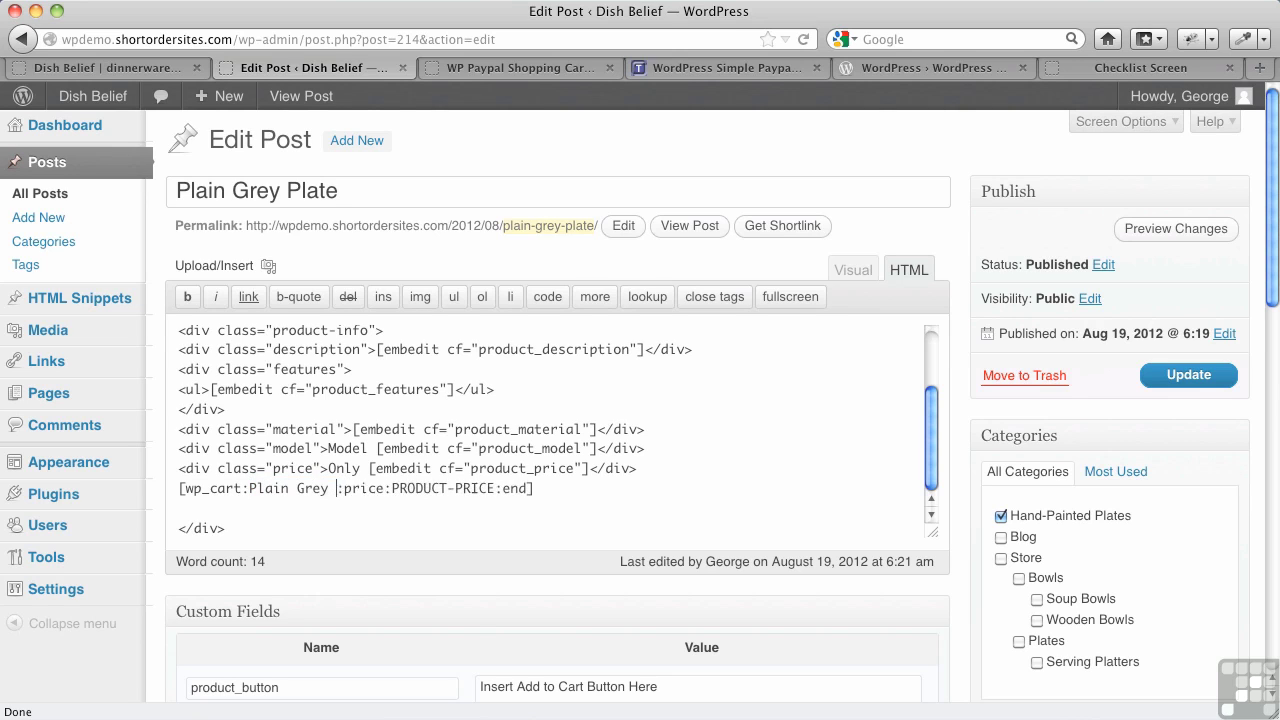
type("Plate")
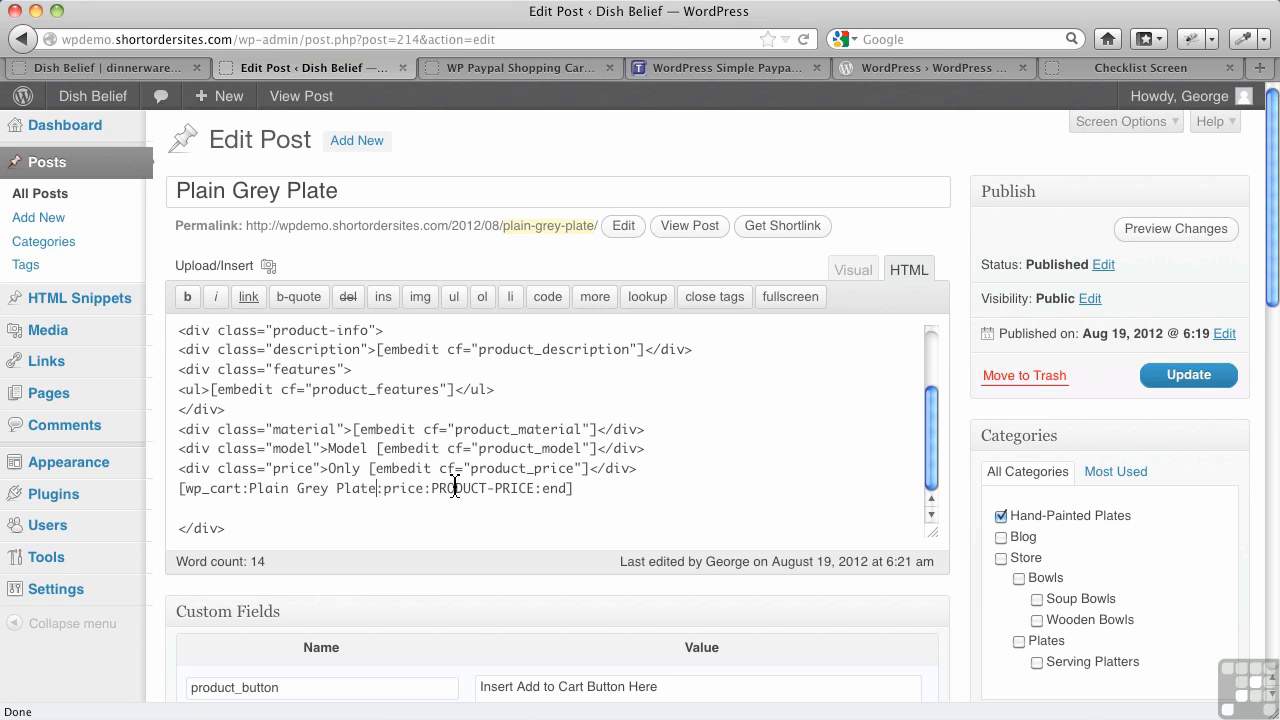
left_click_drag(432, 490, 533, 490)
type("2")
type("2.00")
left_click_drag(371, 470, 592, 477)
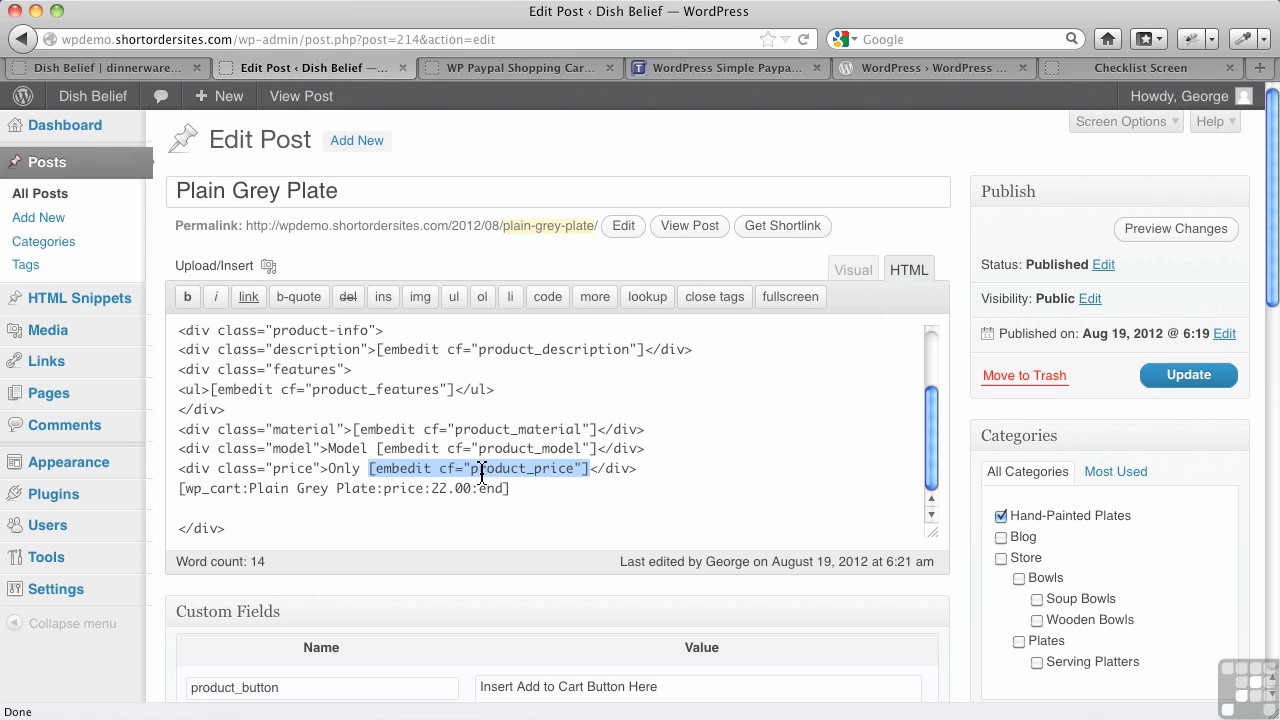
left_click(366, 497)
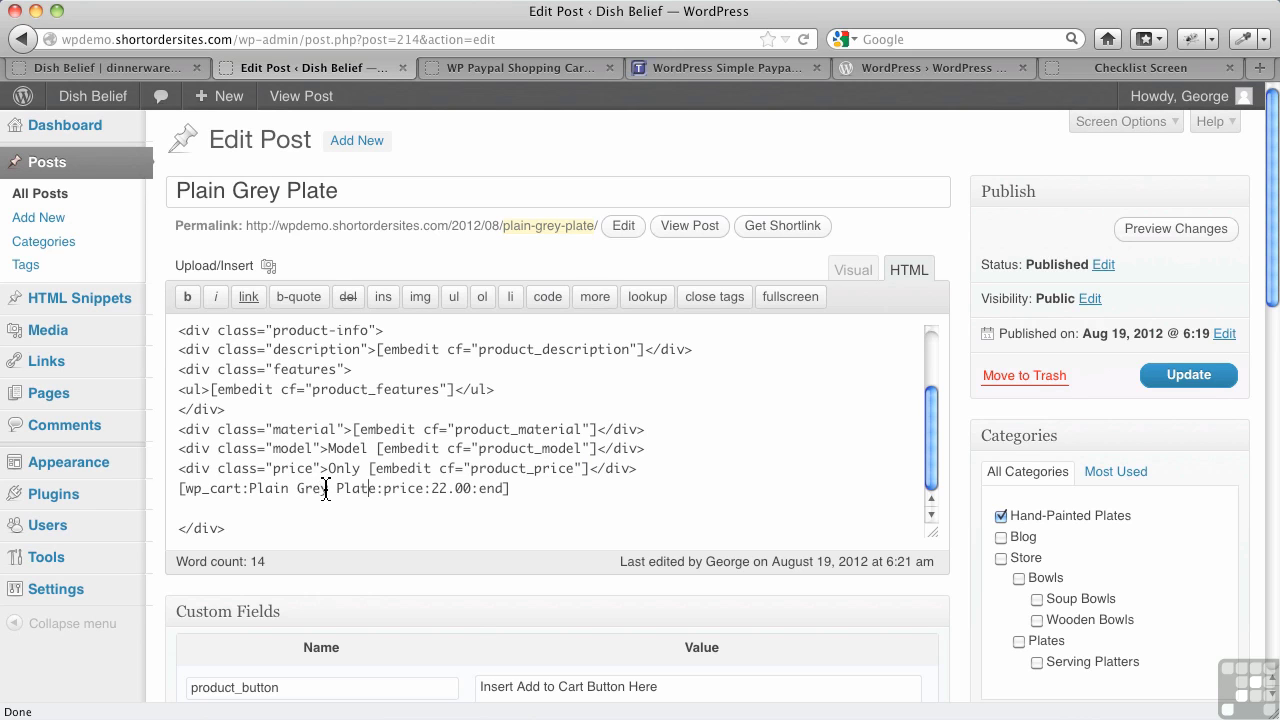
left_click(537, 70)
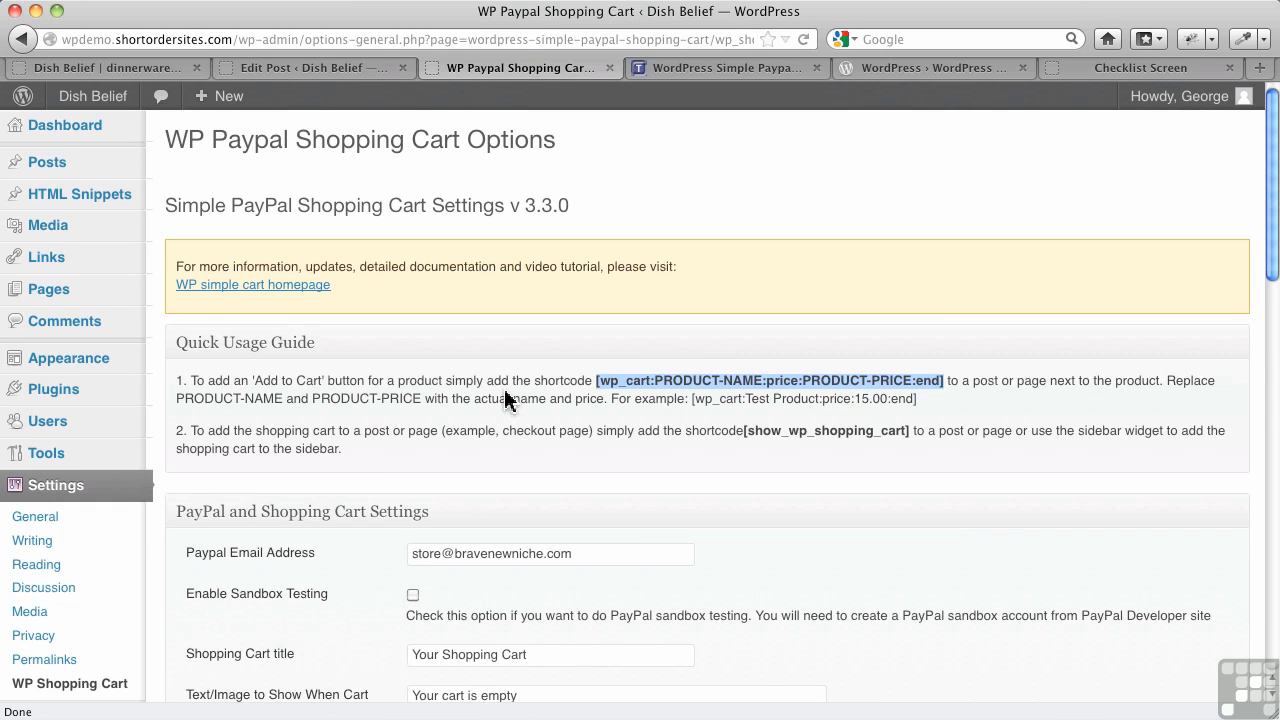
left_click(310, 70)
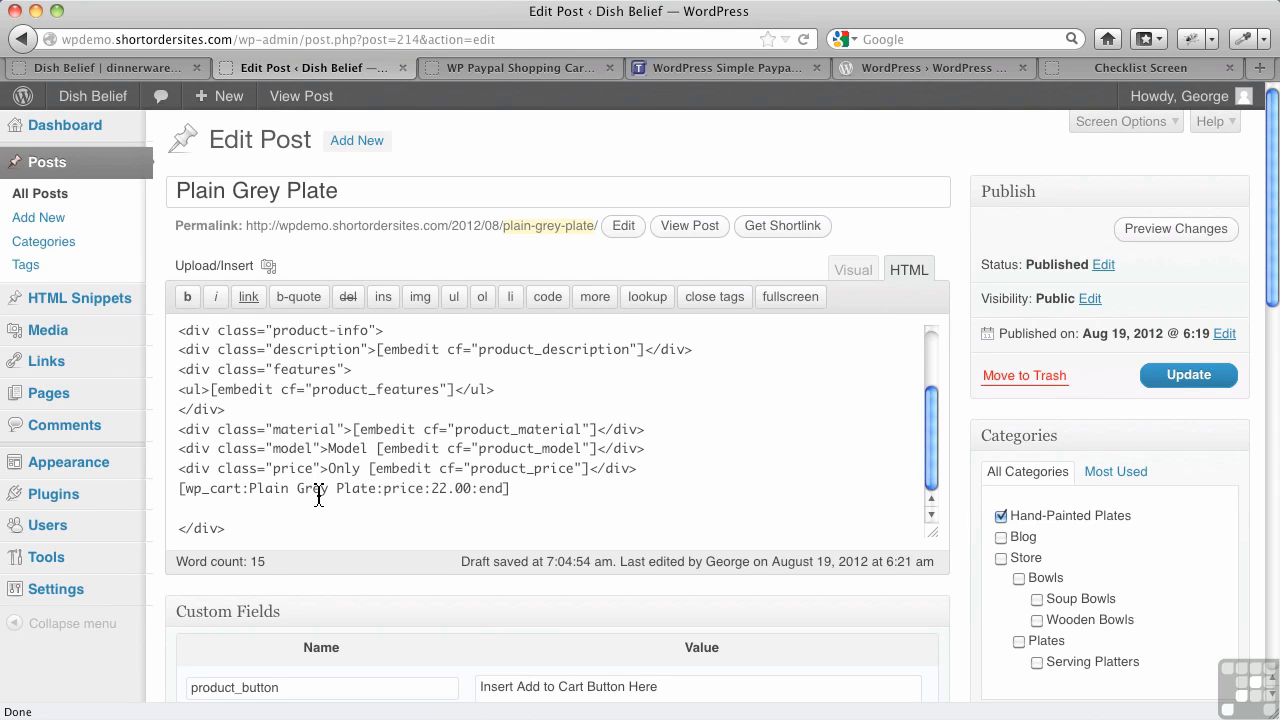
Update the Plain Grey Plate post and reload its live page
left_click(1145, 378)
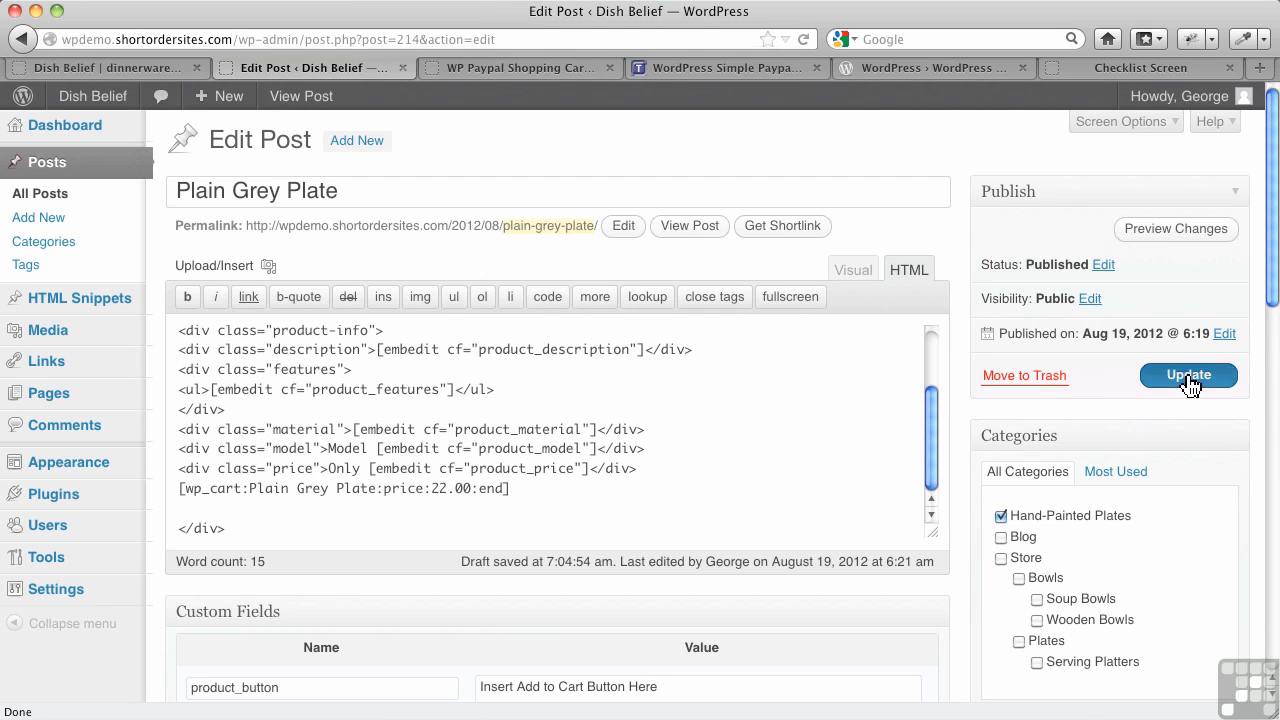
left_click(100, 70)
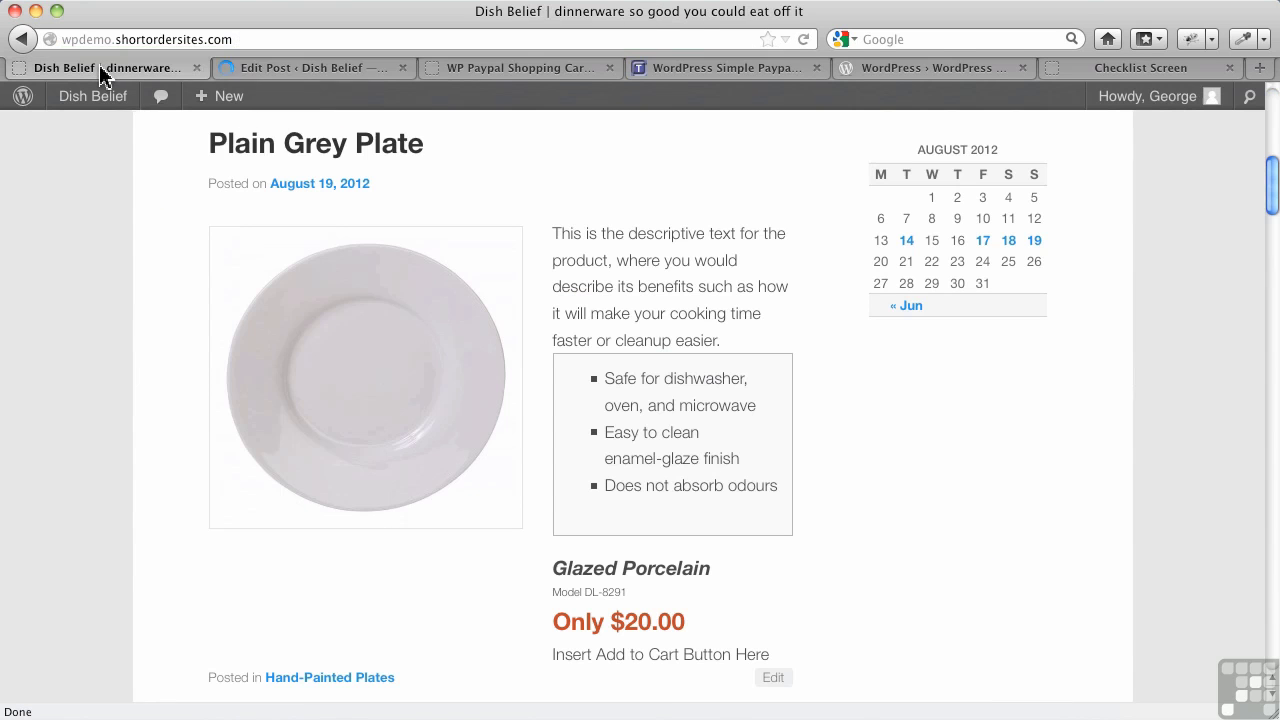
left_click(805, 40)
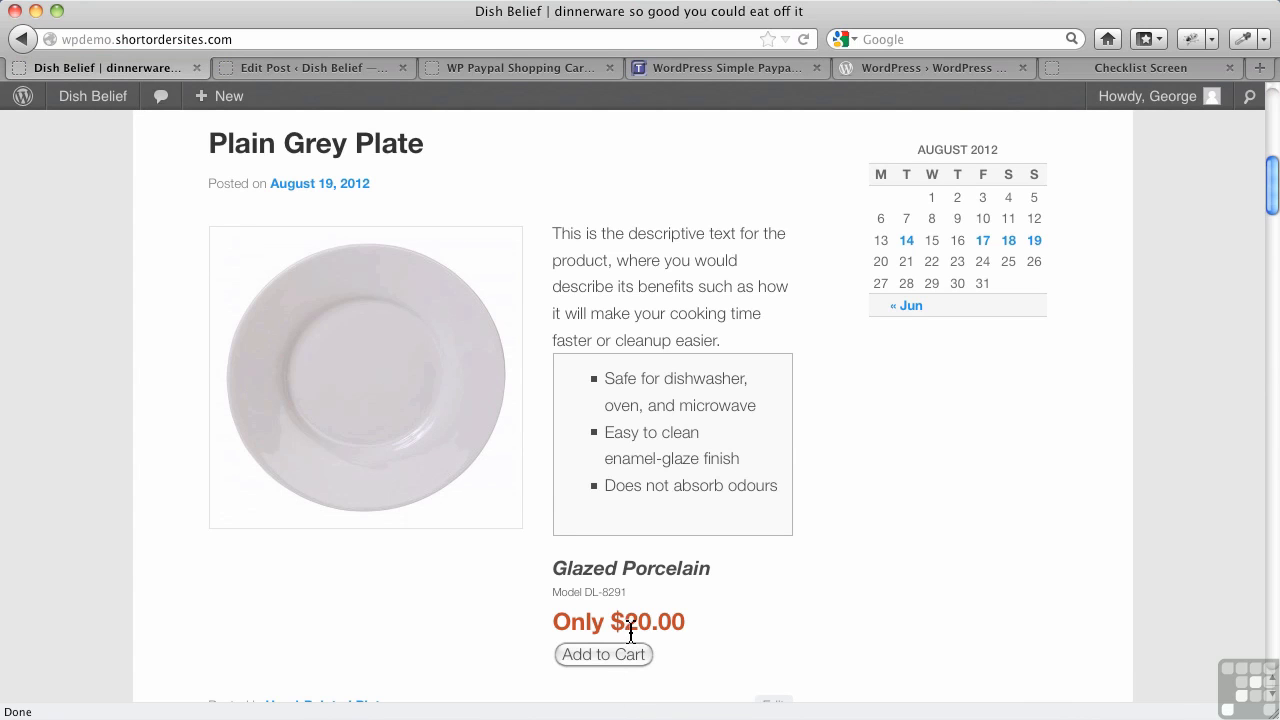
Change the product_price custom field value to $22.00
left_click(335, 70)
scroll(583, 520, "down", 1)
scroll(530, 535, "down", 2)
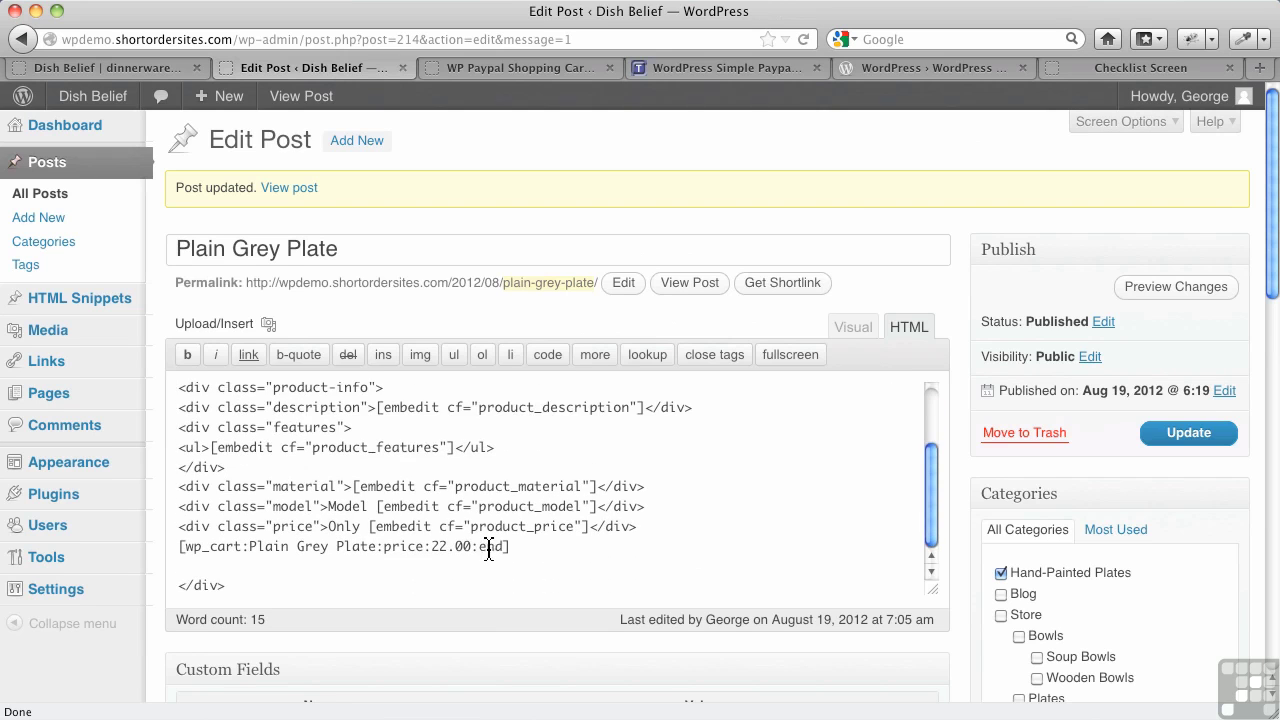
scroll(470, 535, "down", 1)
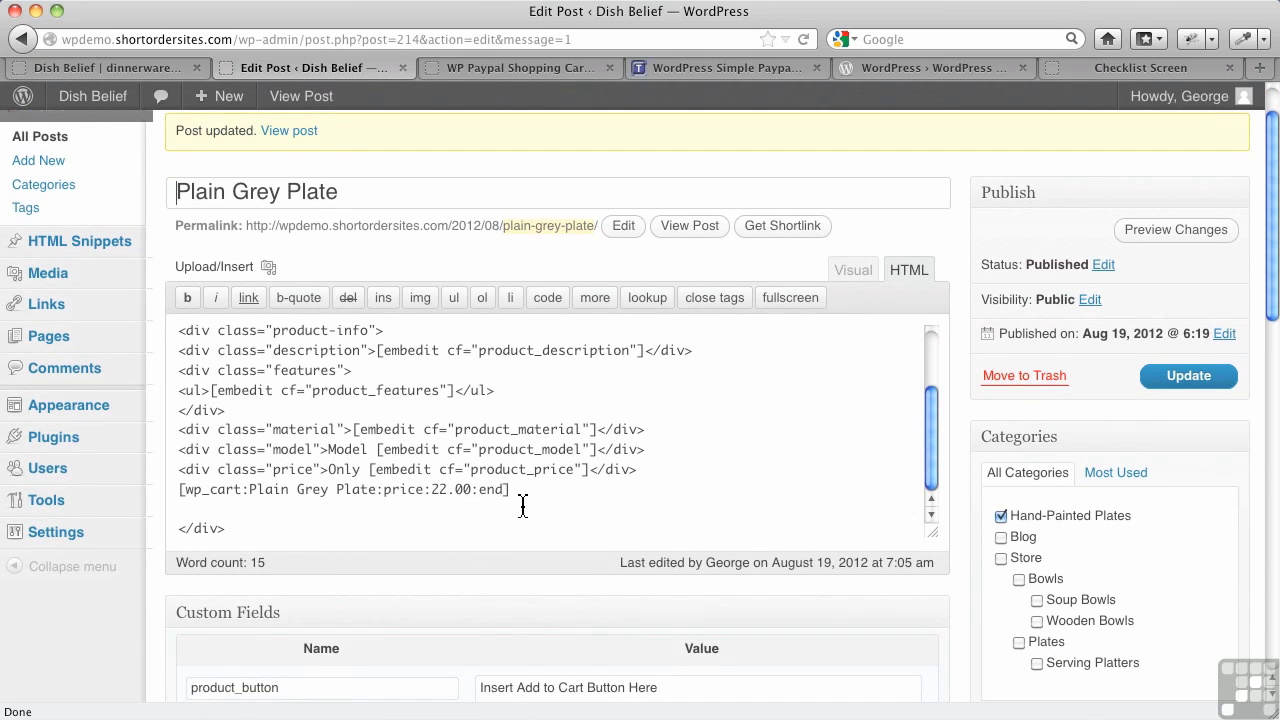
scroll(520, 503, "down", 2)
scroll(497, 440, "down", 2)
scroll(500, 470, "down", 2)
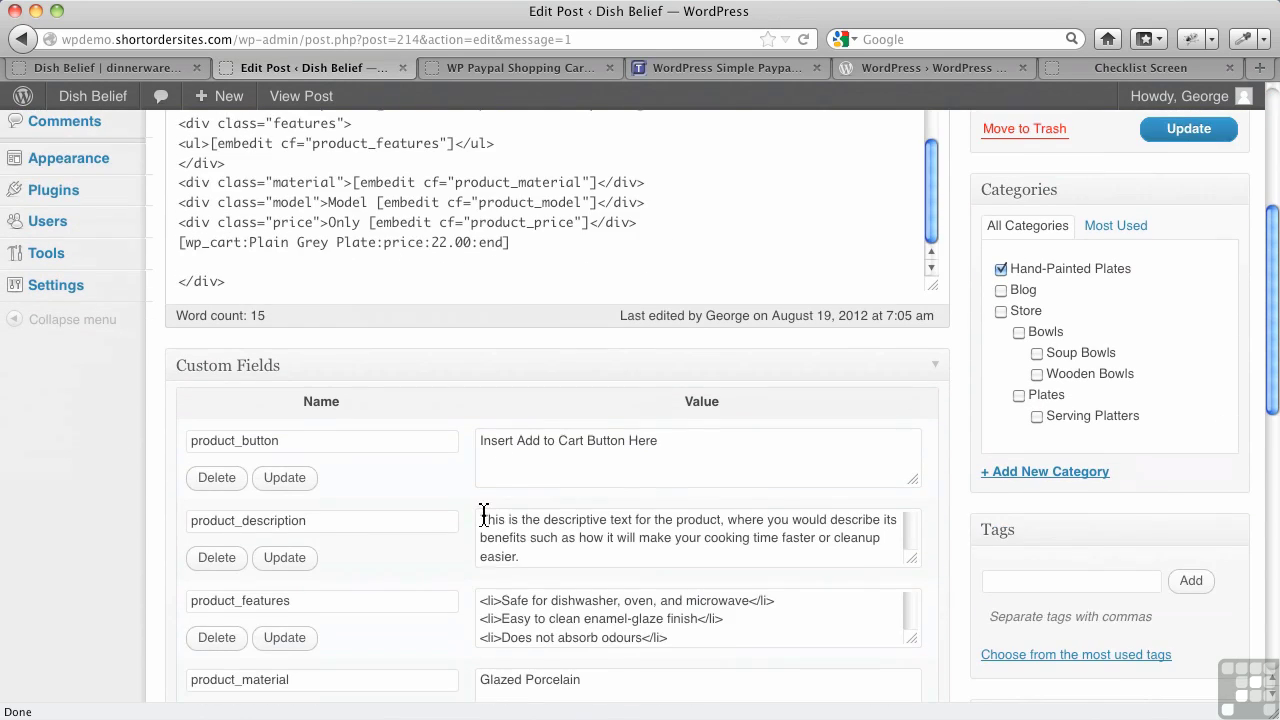
scroll(488, 518, "down", 2)
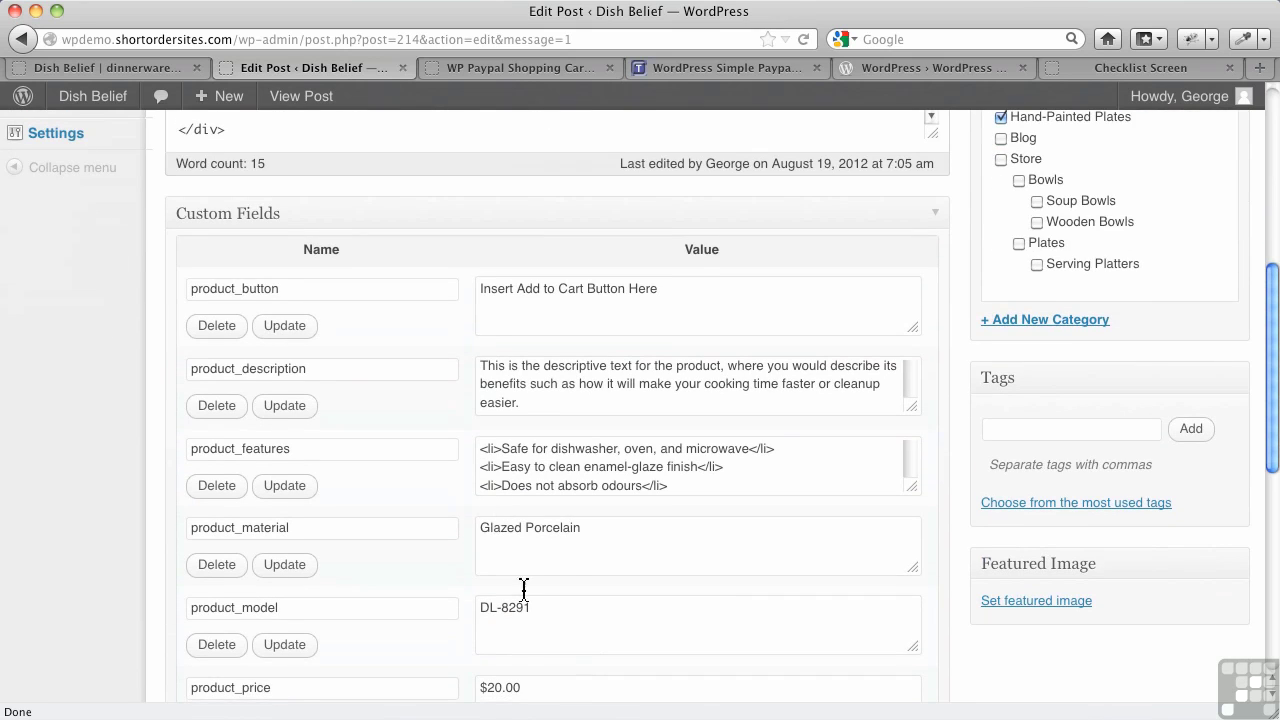
scroll(528, 611, "down", 3)
left_click(504, 520)
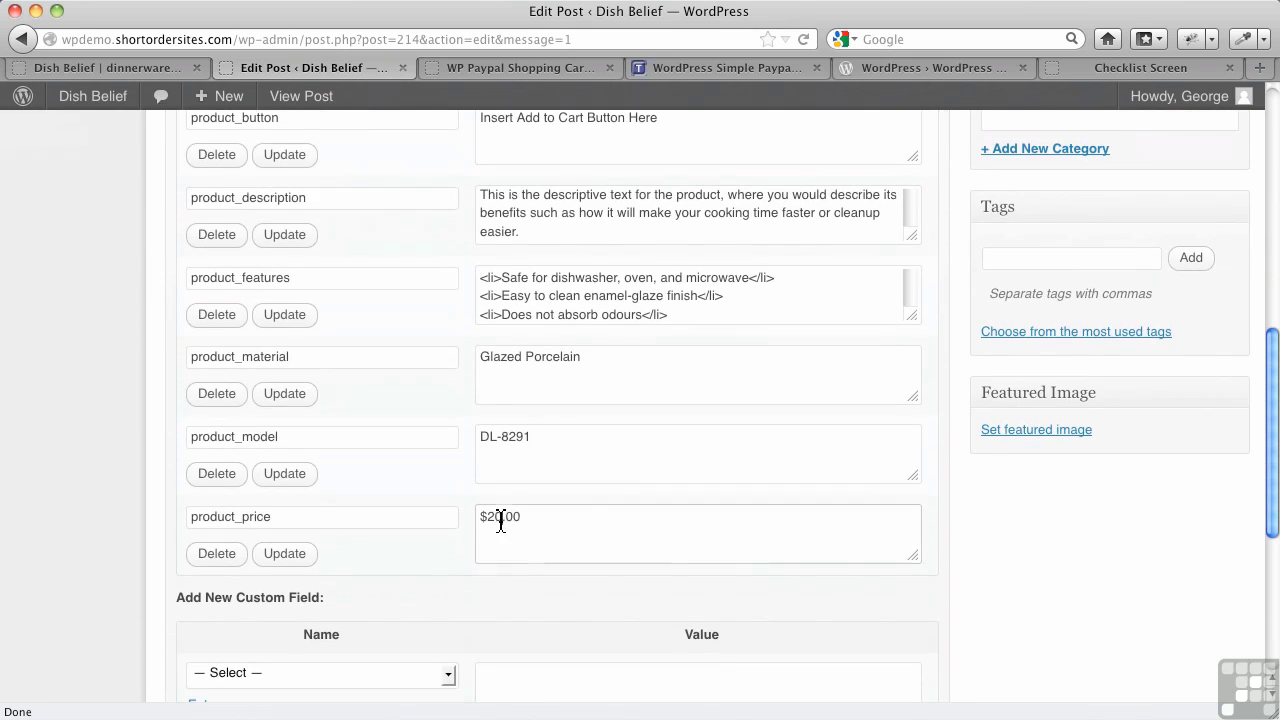
key("BackSpace")
type("2")
Update the post and check the live page shows the $22.00 price
scroll(634, 517, "up", 2)
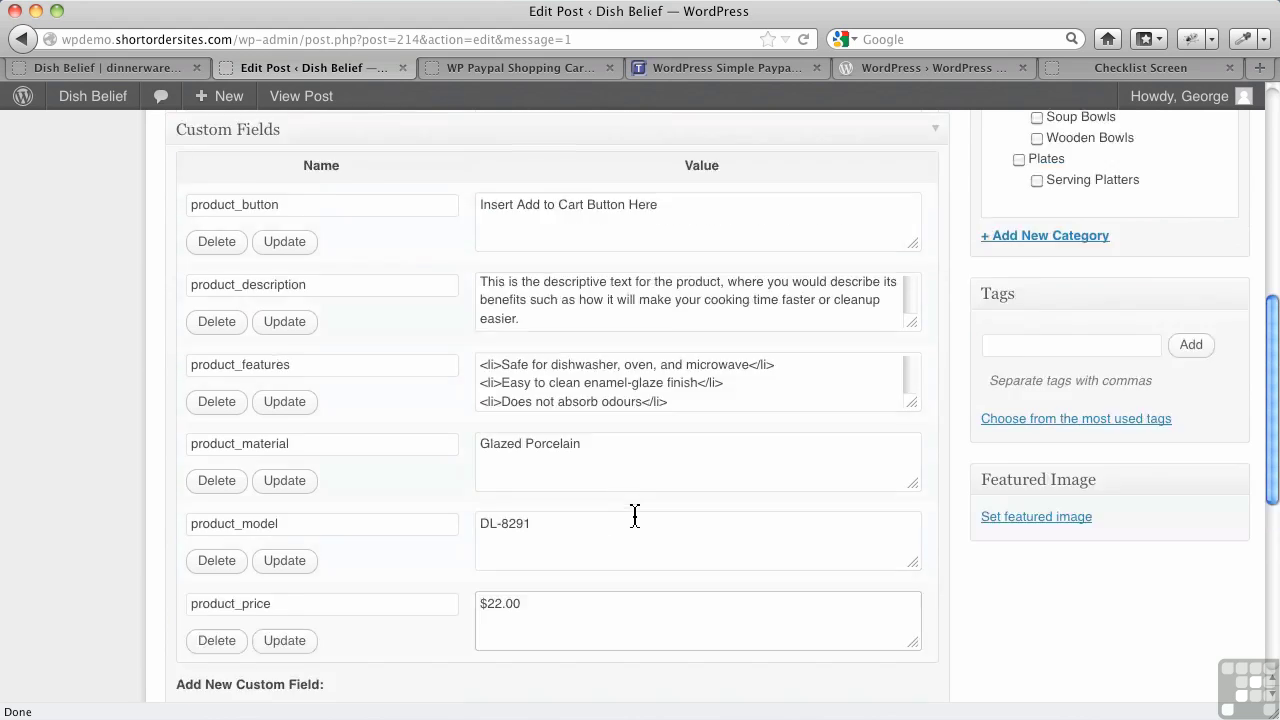
scroll(634, 517, "up", 6)
left_click(1190, 366)
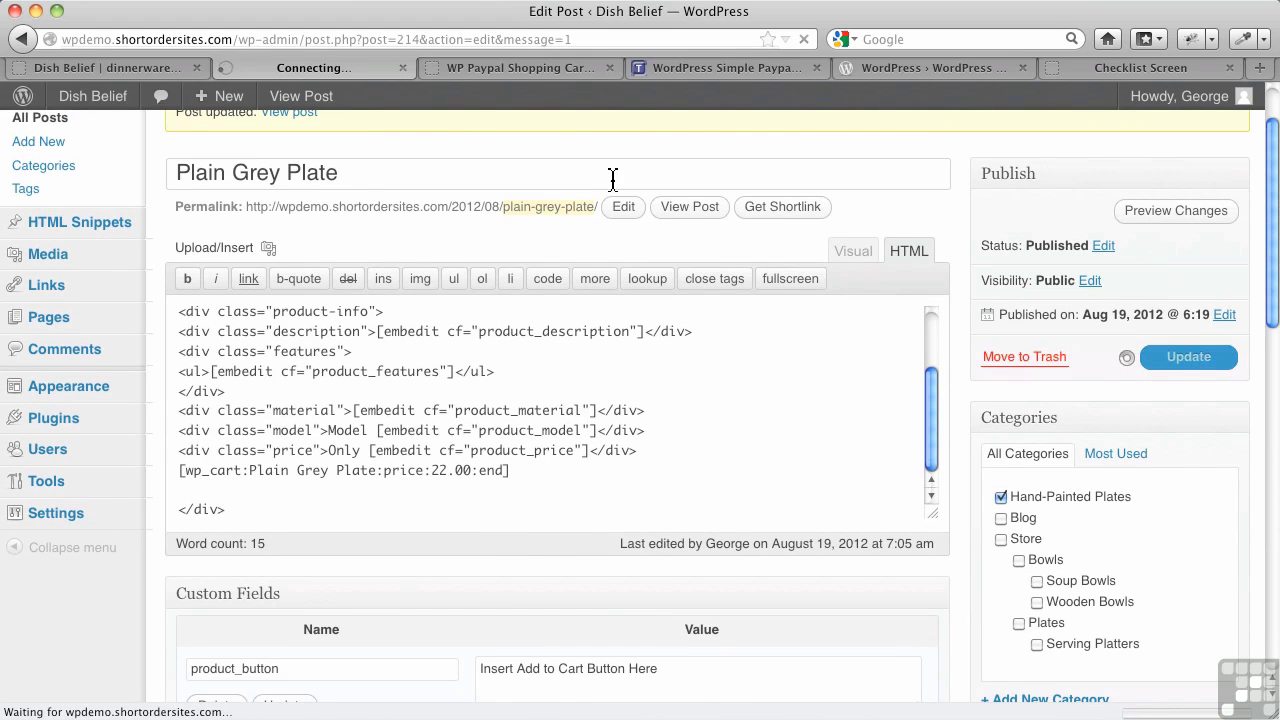
left_click(163, 70)
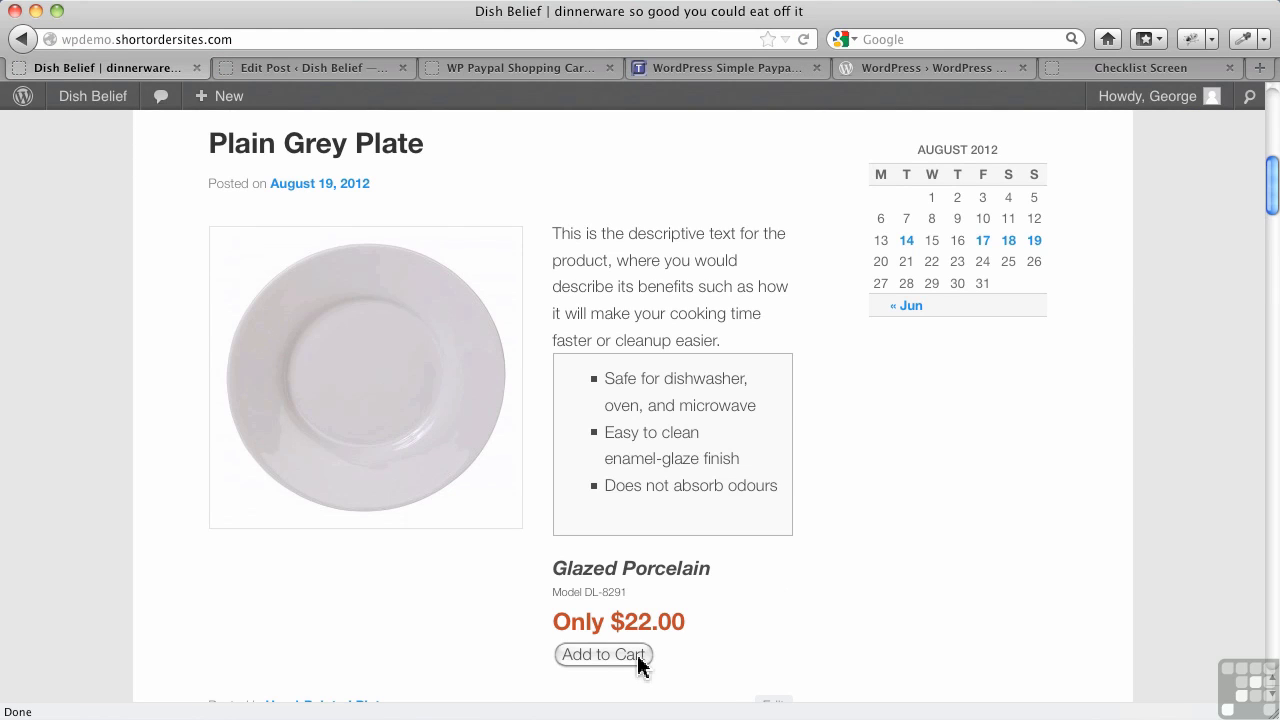
scroll(945, 567, "up", 2)
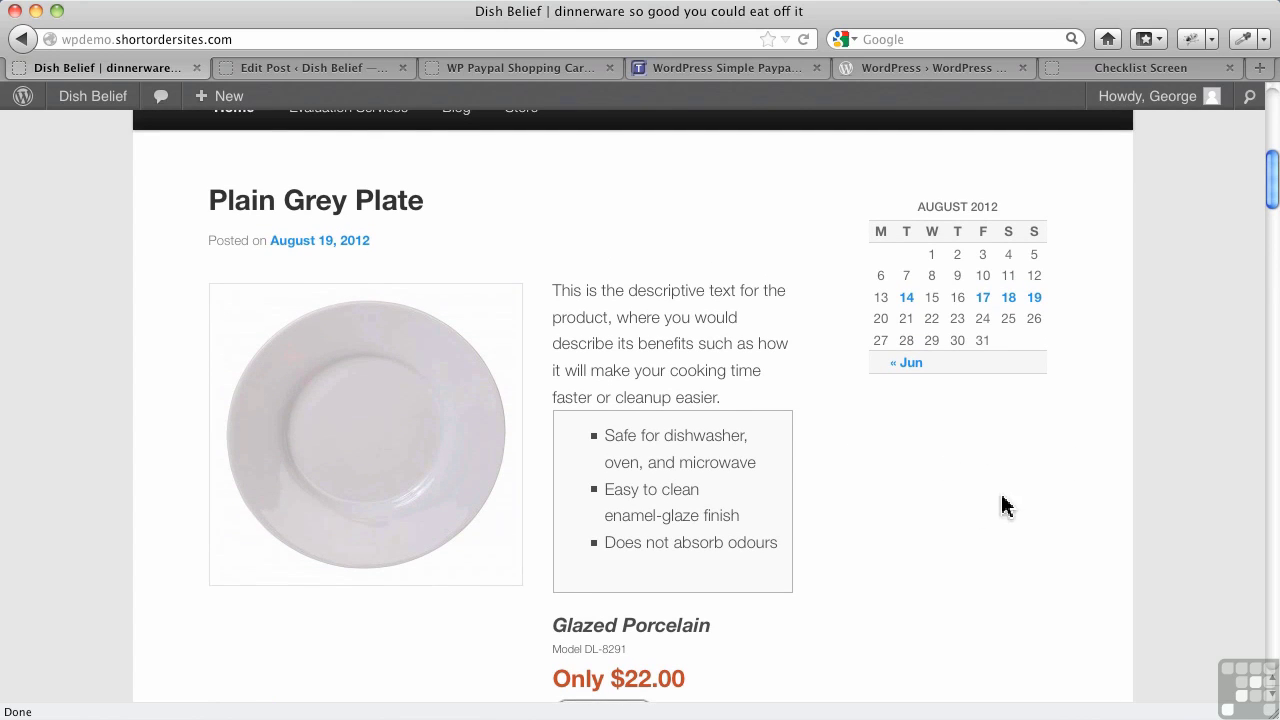
Create a new page titled Checkout
left_click(352, 79)
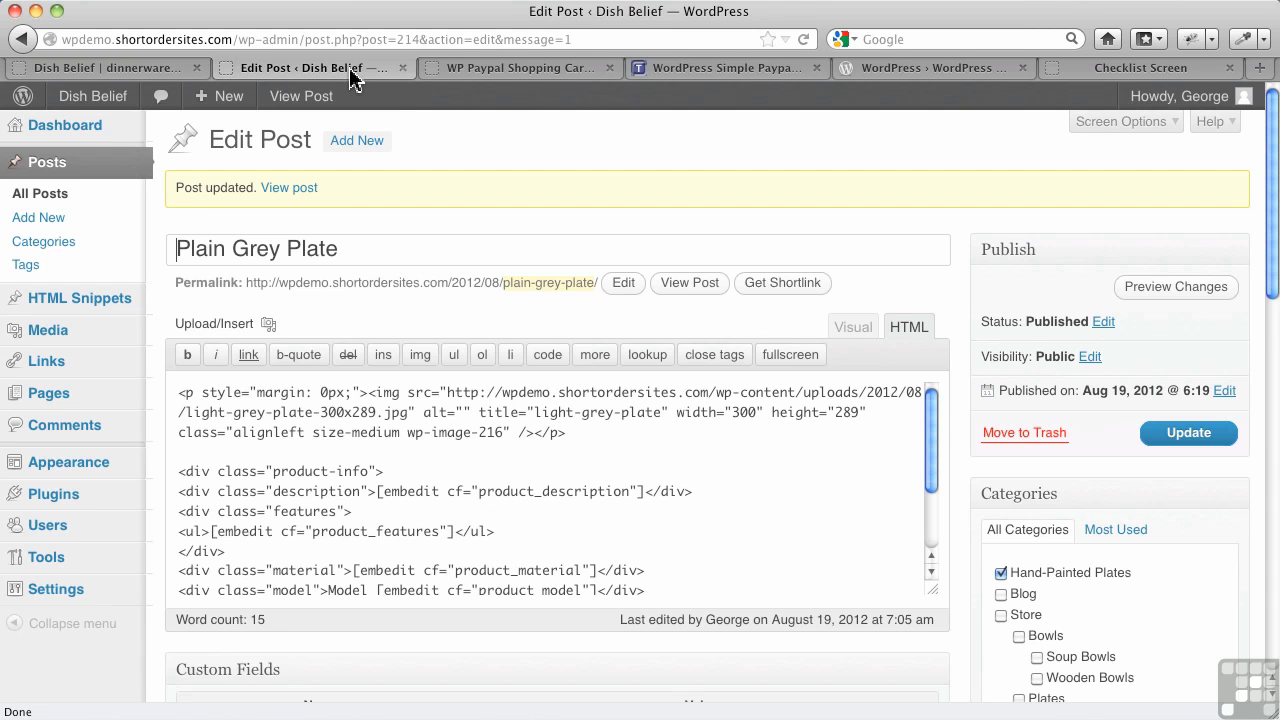
mouse_move(48, 393)
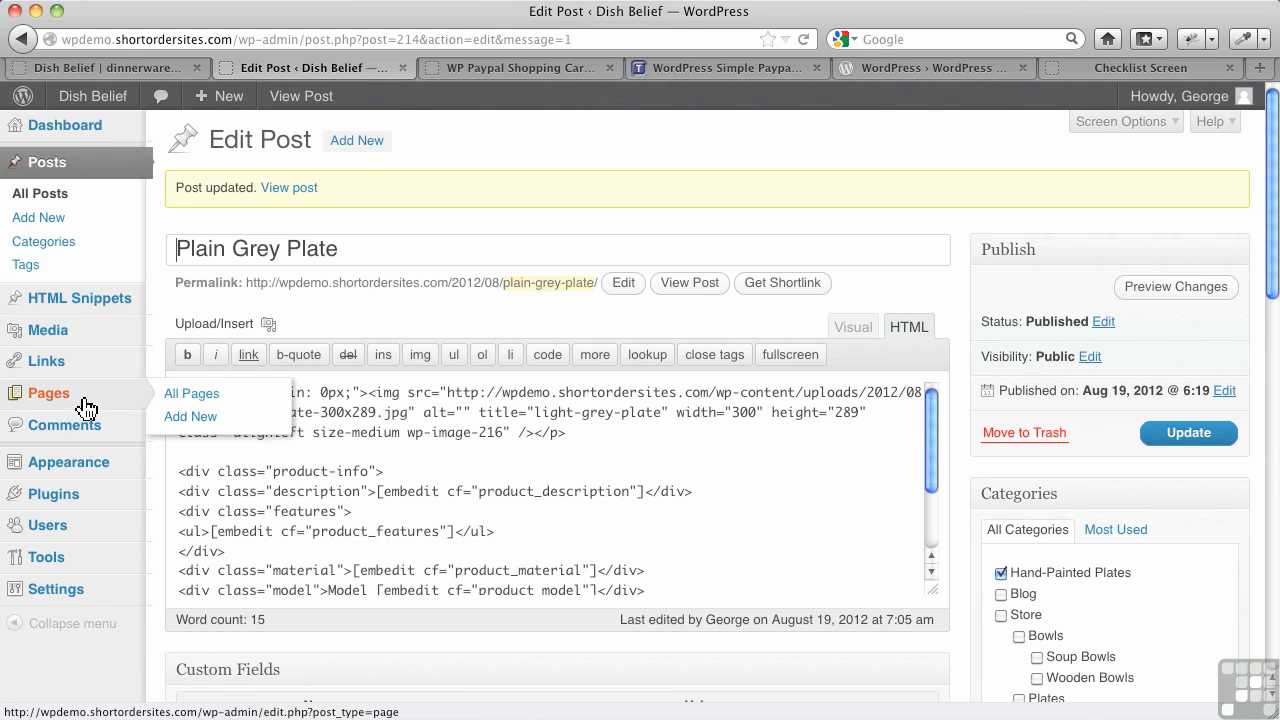
left_click(216, 430)
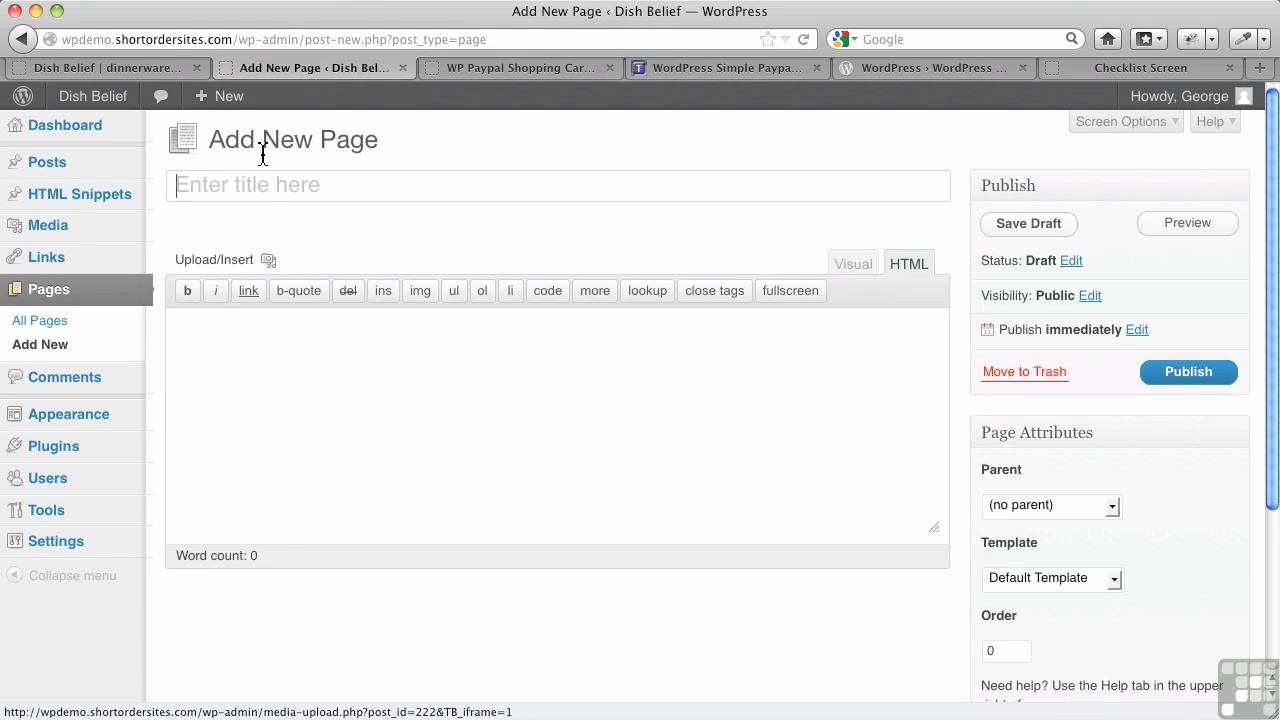
left_click(258, 174)
type("Check")
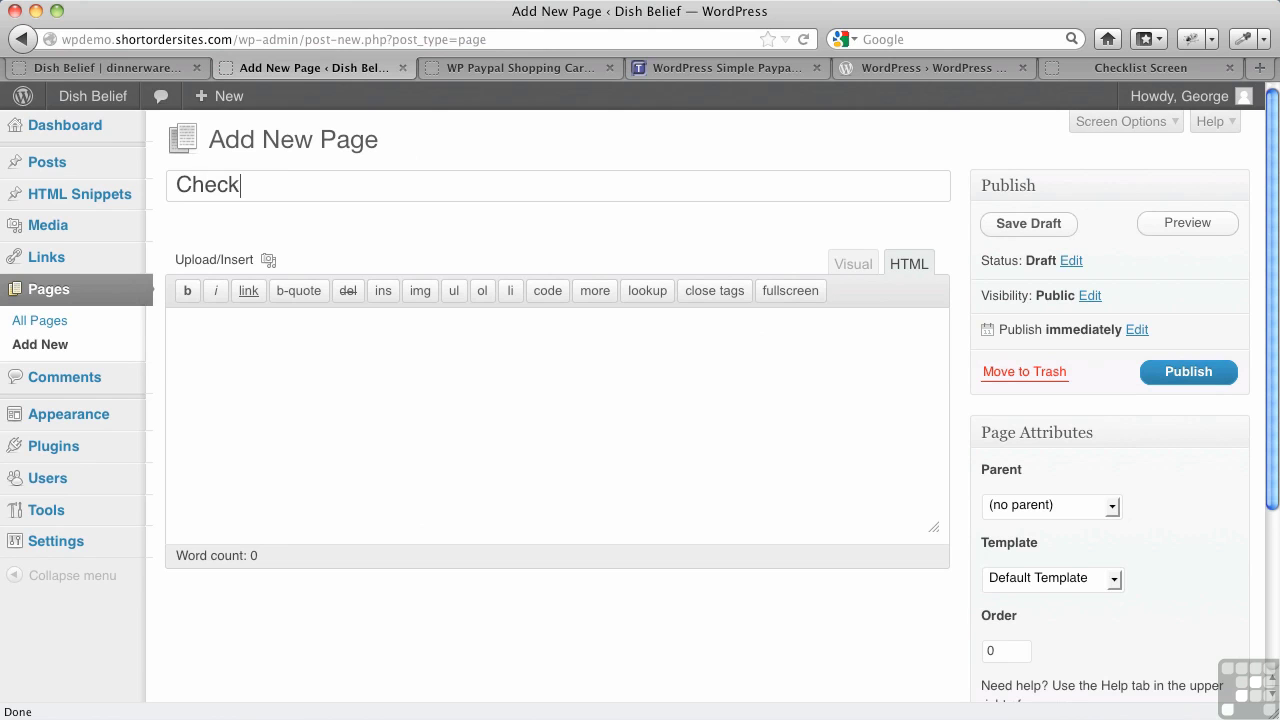
type("out")
left_click(283, 349)
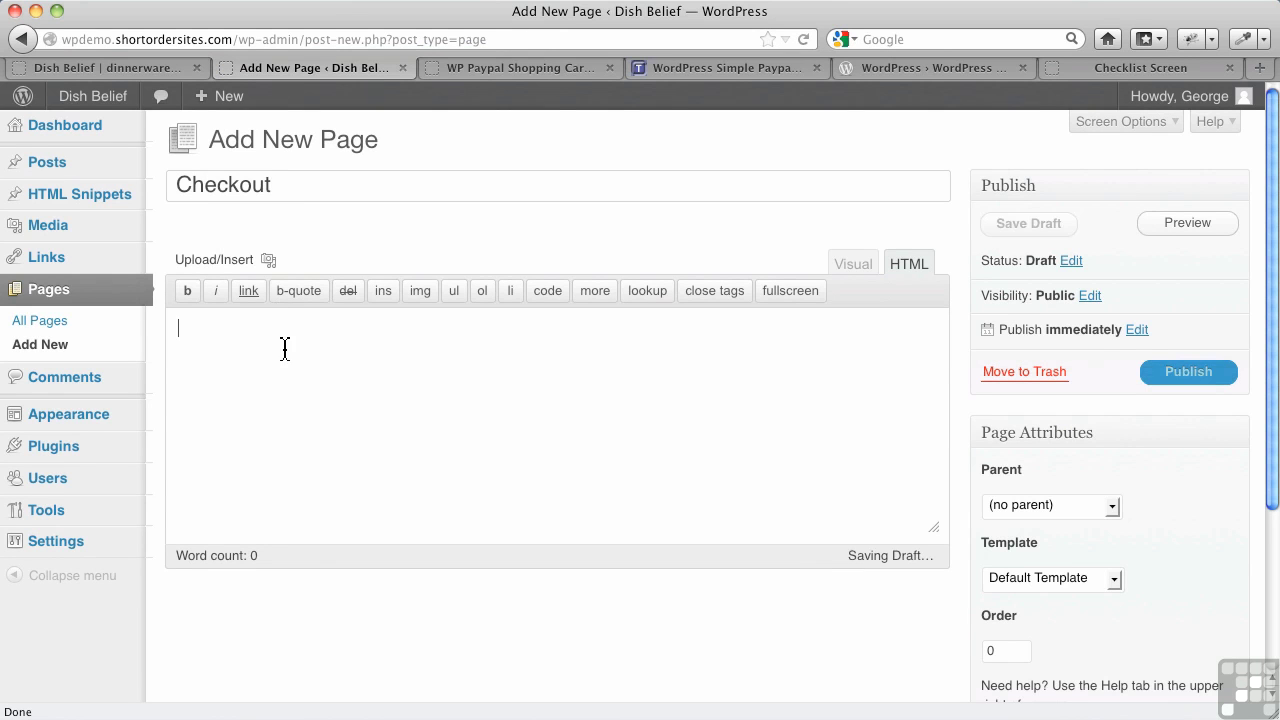
Paste [show_wp_shopping_cart] from the cart settings into the page body and publish it
left_click(550, 68)
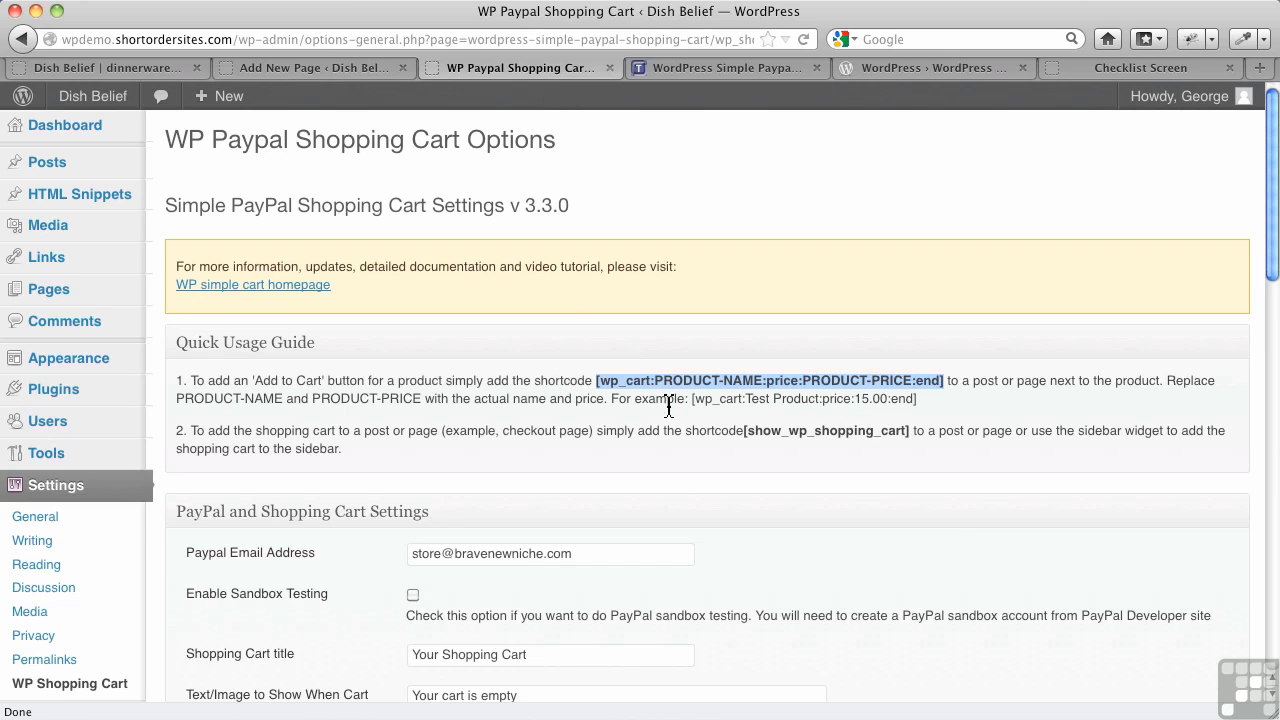
left_click_drag(745, 431, 913, 431)
key("super+c")
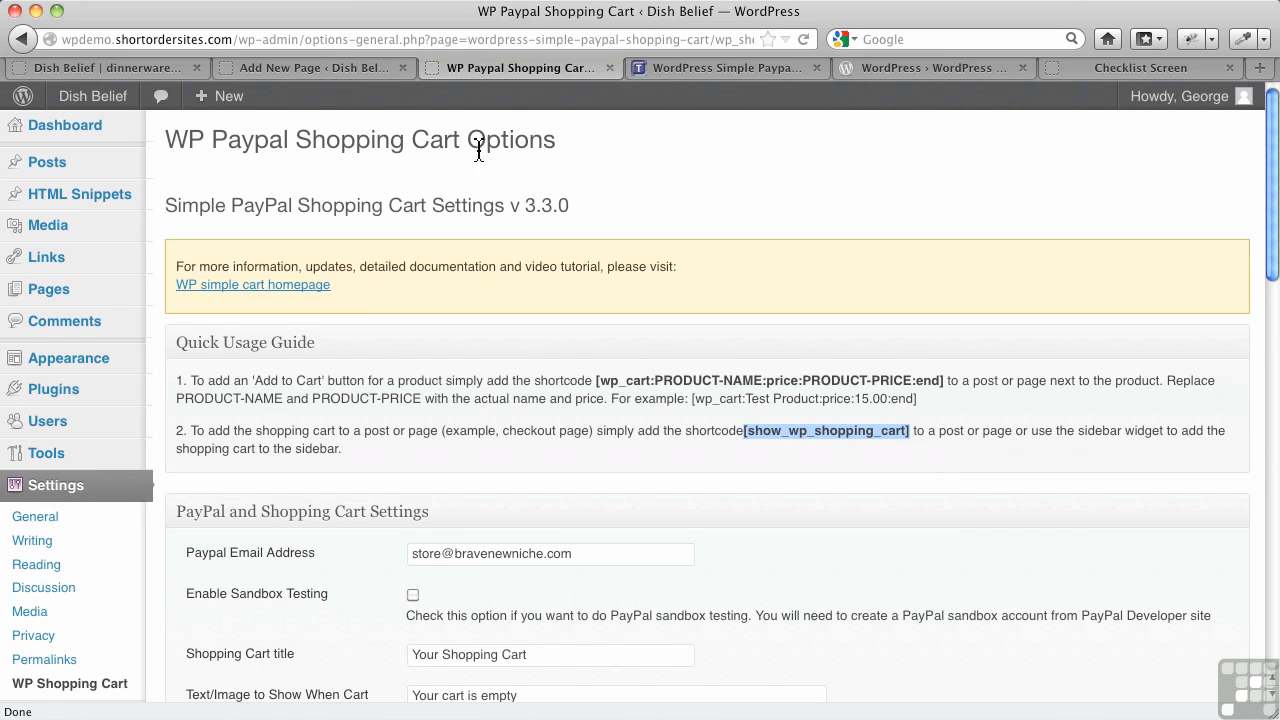
left_click(331, 72)
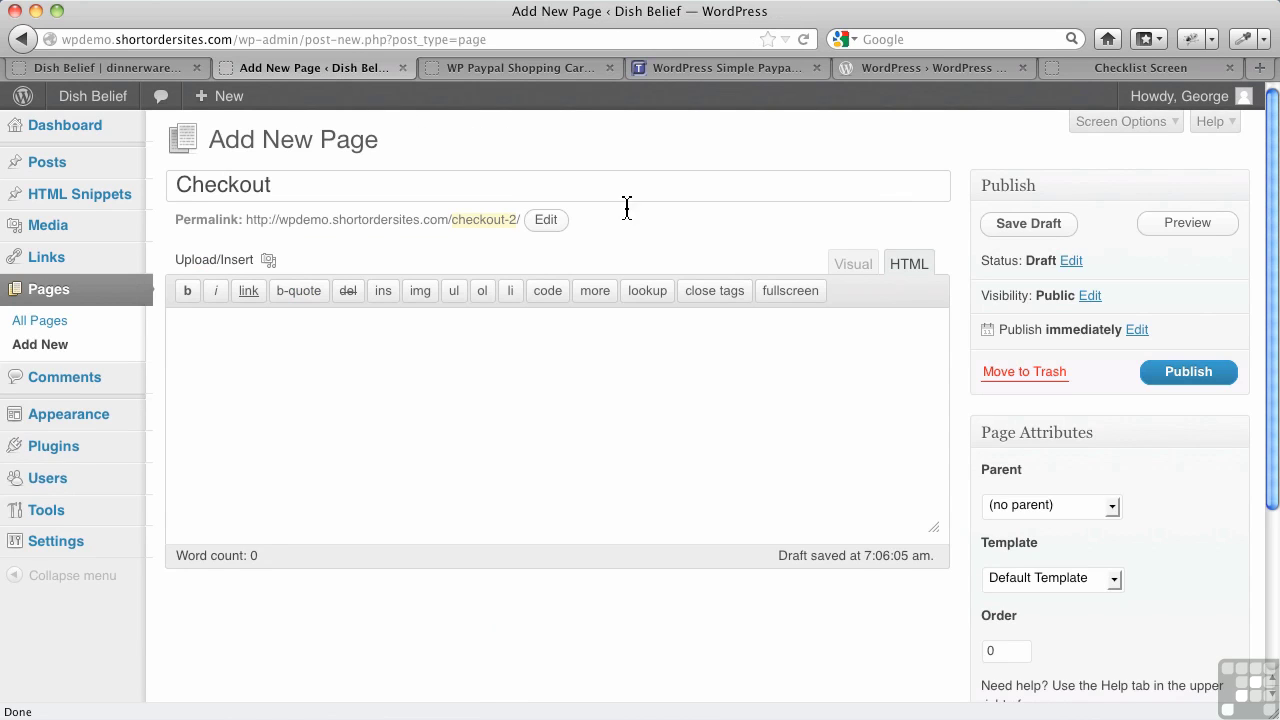
left_click(604, 345)
key("super+v")
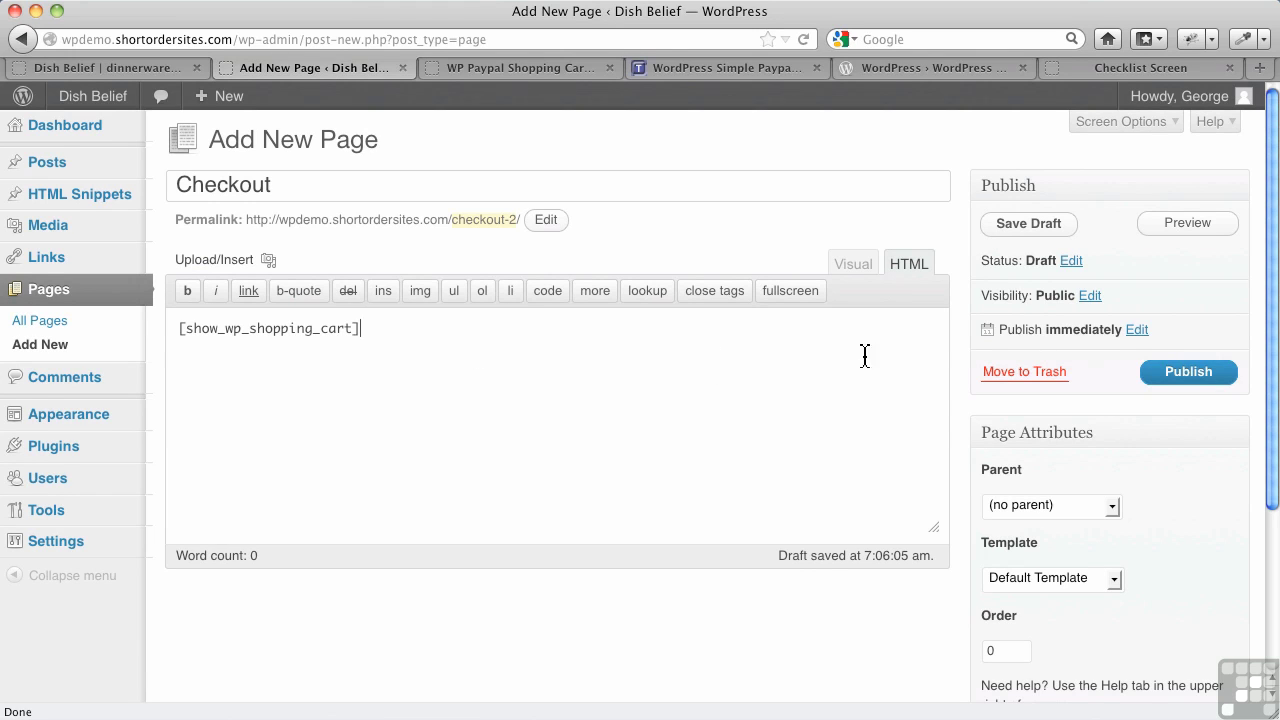
left_click(1170, 385)
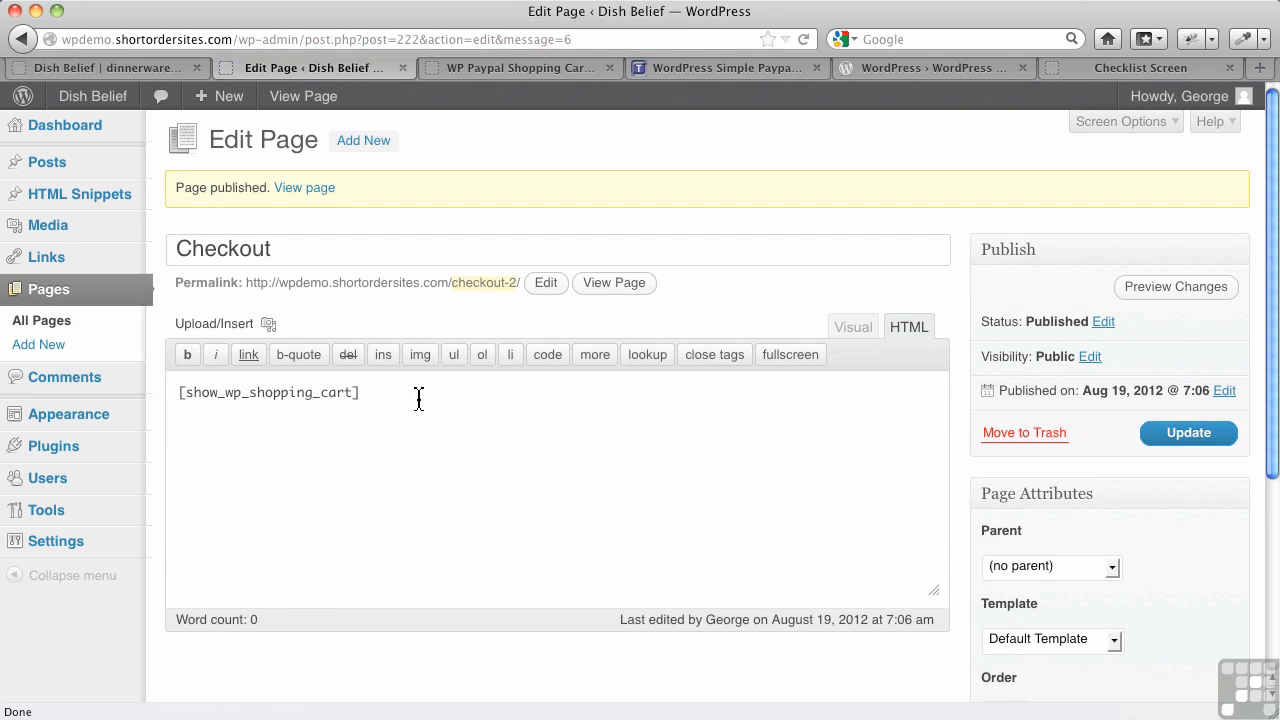
mouse_move(68, 414)
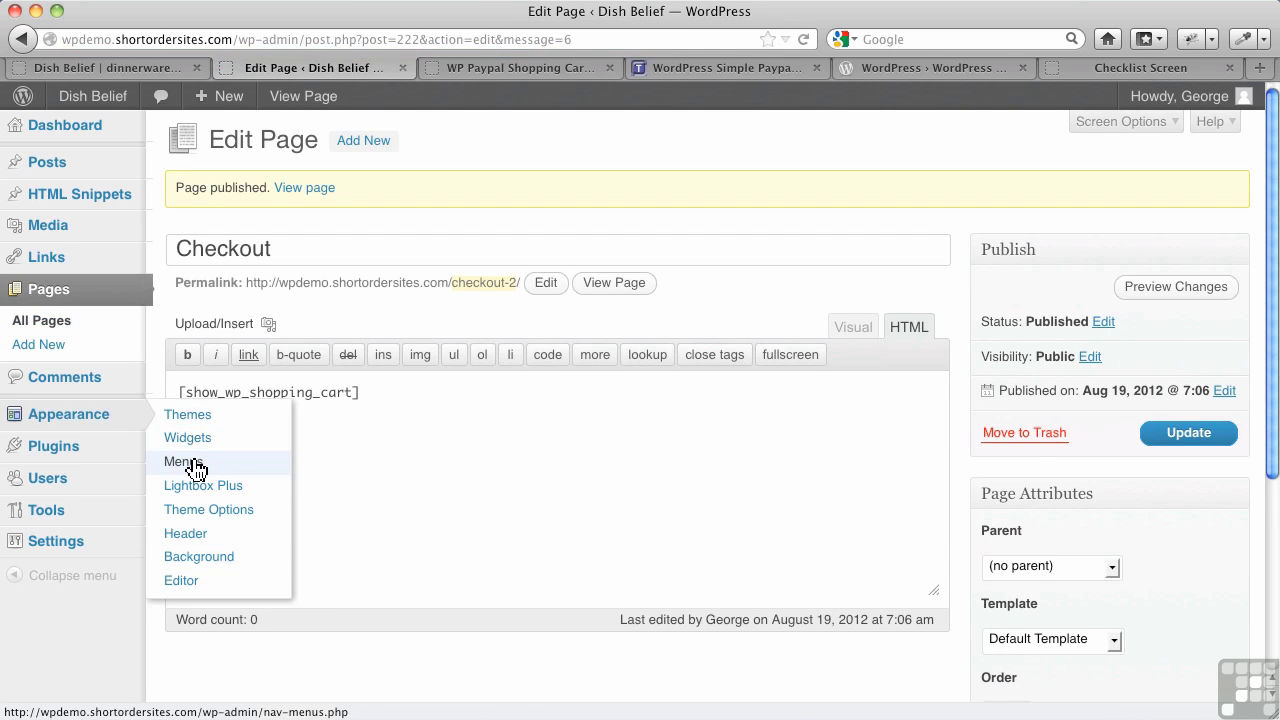
In Appearance > Menus, add the Checkout page to the Main Menu and save it
left_click(197, 469)
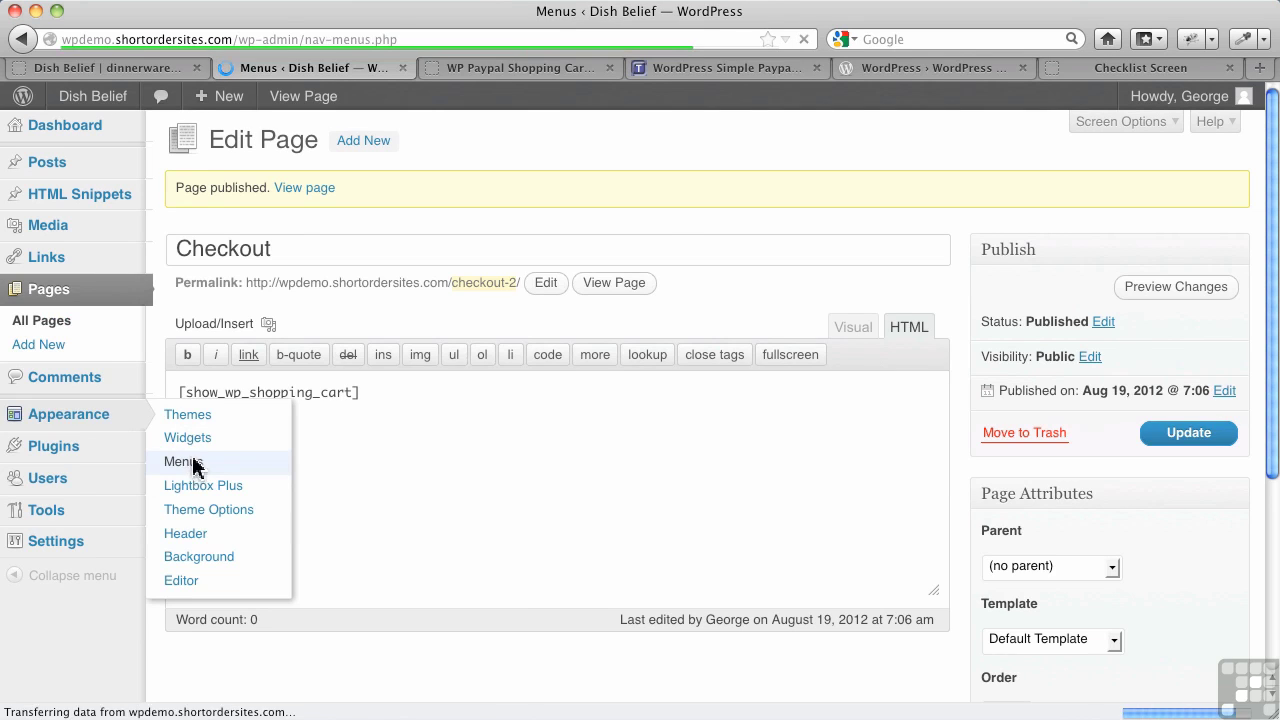
scroll(366, 443, "down", 1)
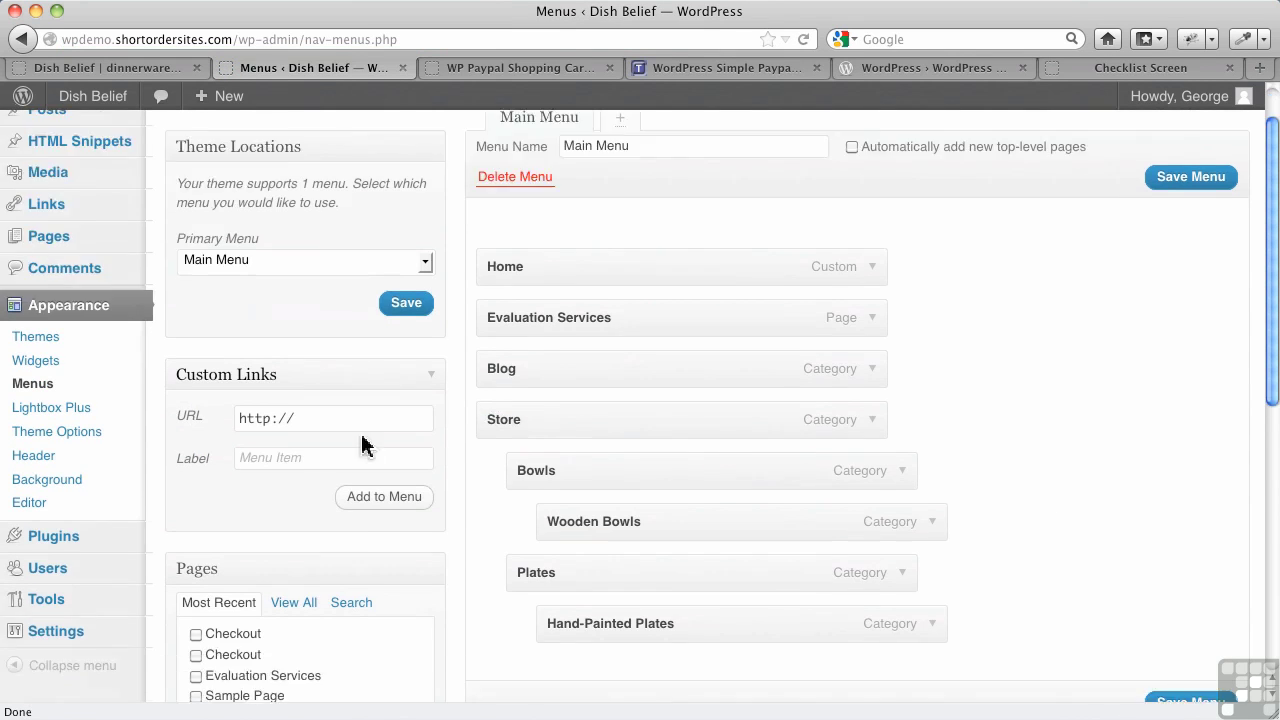
scroll(343, 457, "down", 4)
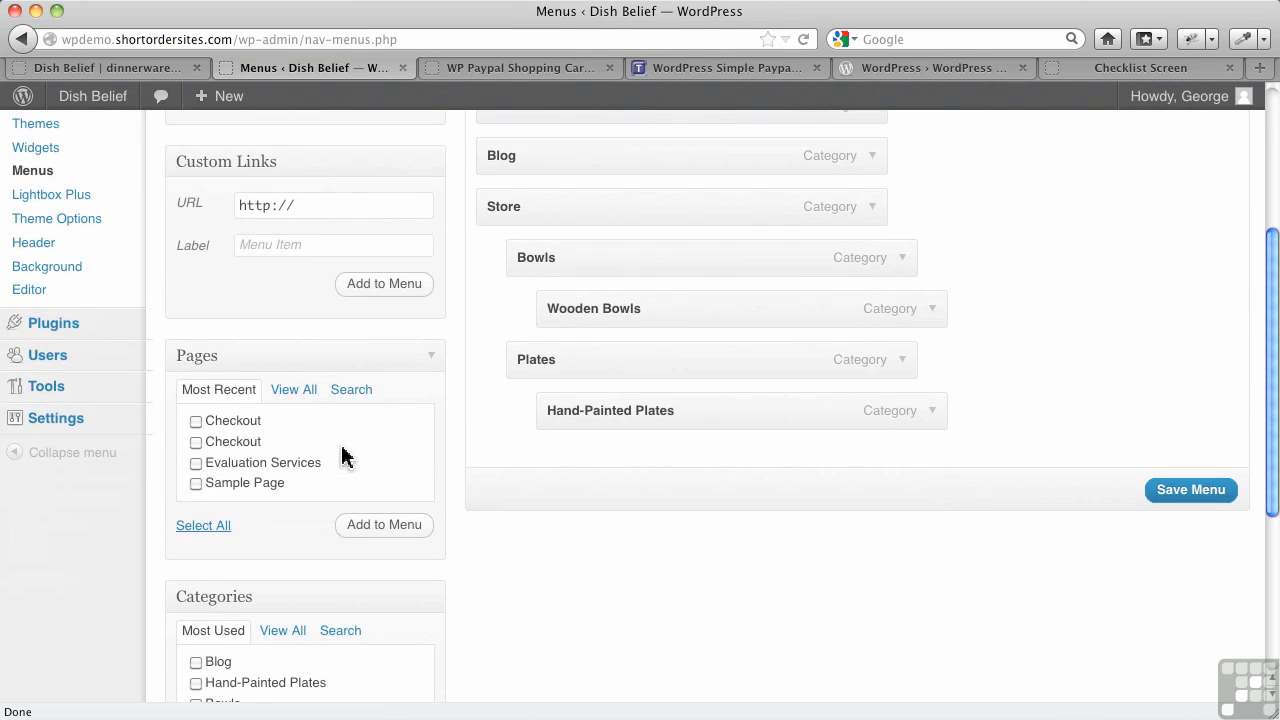
left_click(196, 421)
left_click(380, 525)
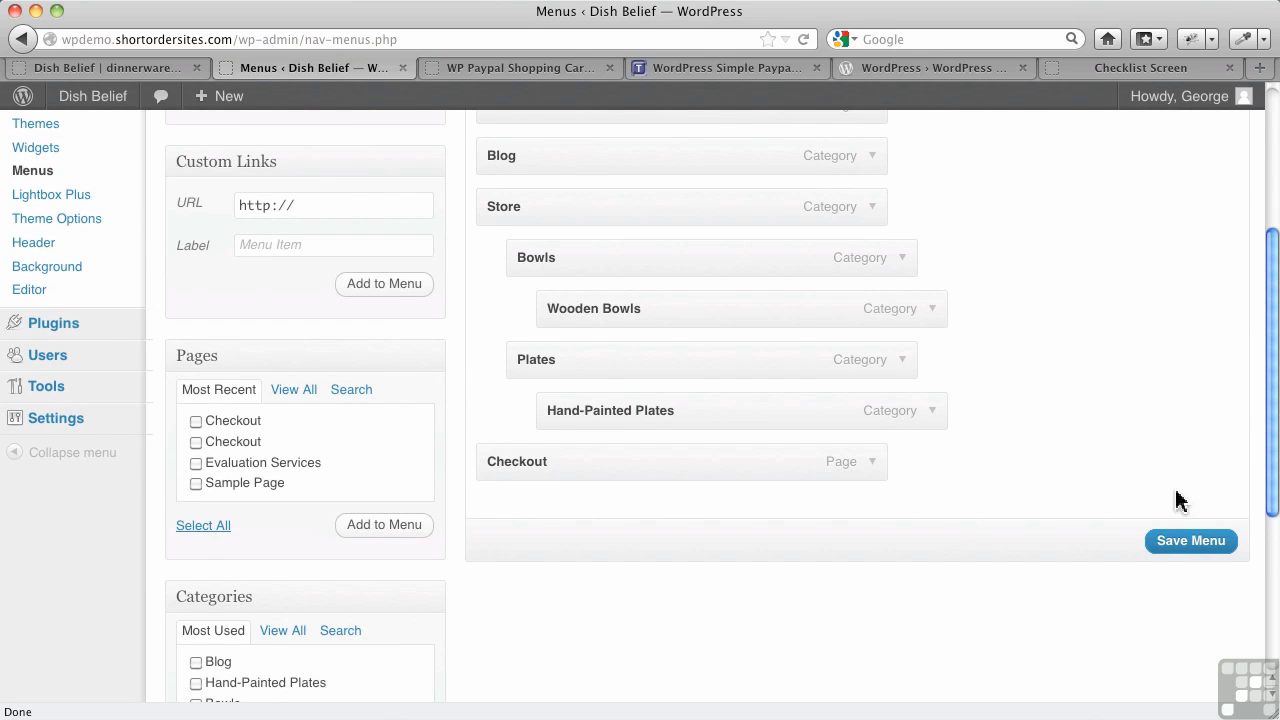
left_click(1190, 541)
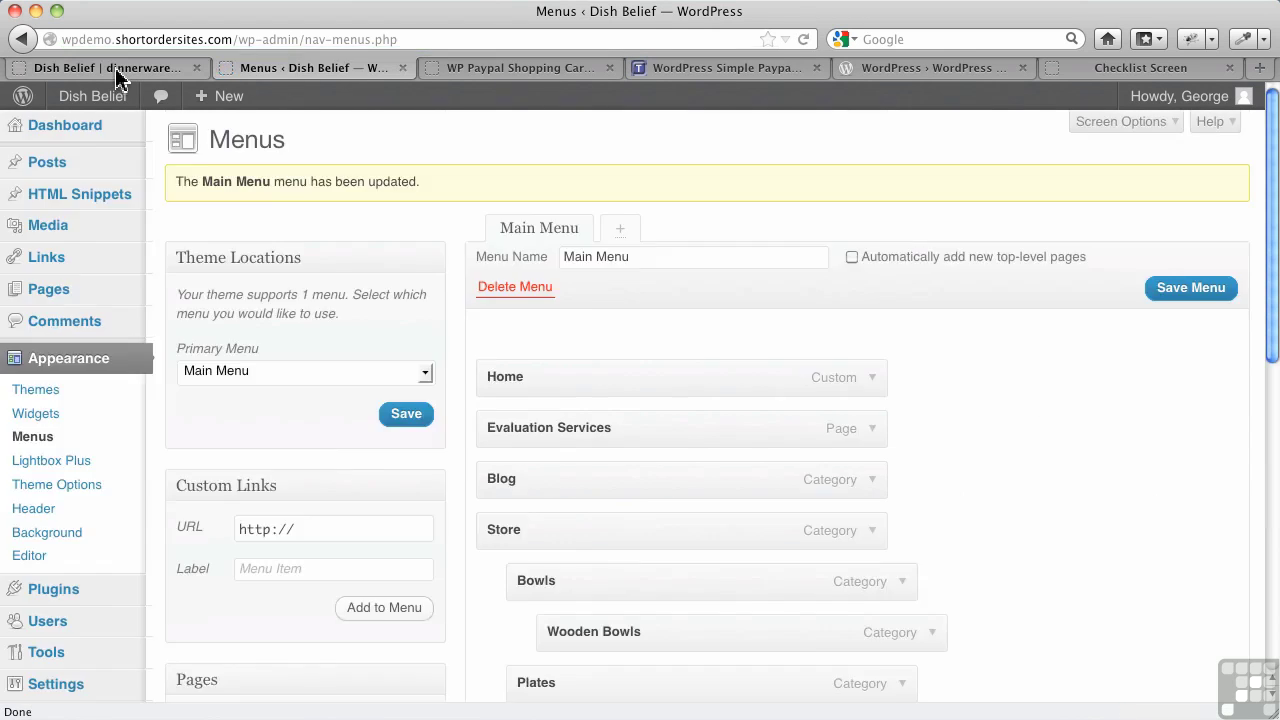
Reload the live site and open the new Checkout page from its menu
left_click(115, 72)
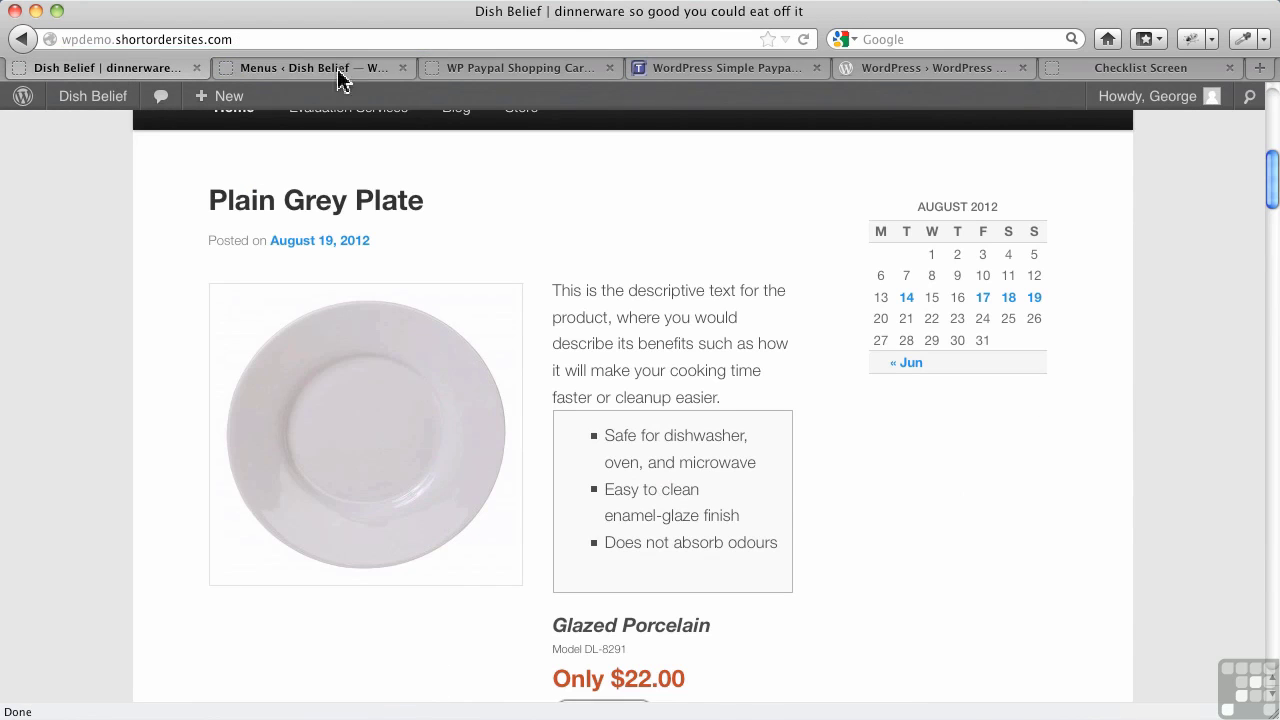
left_click(803, 40)
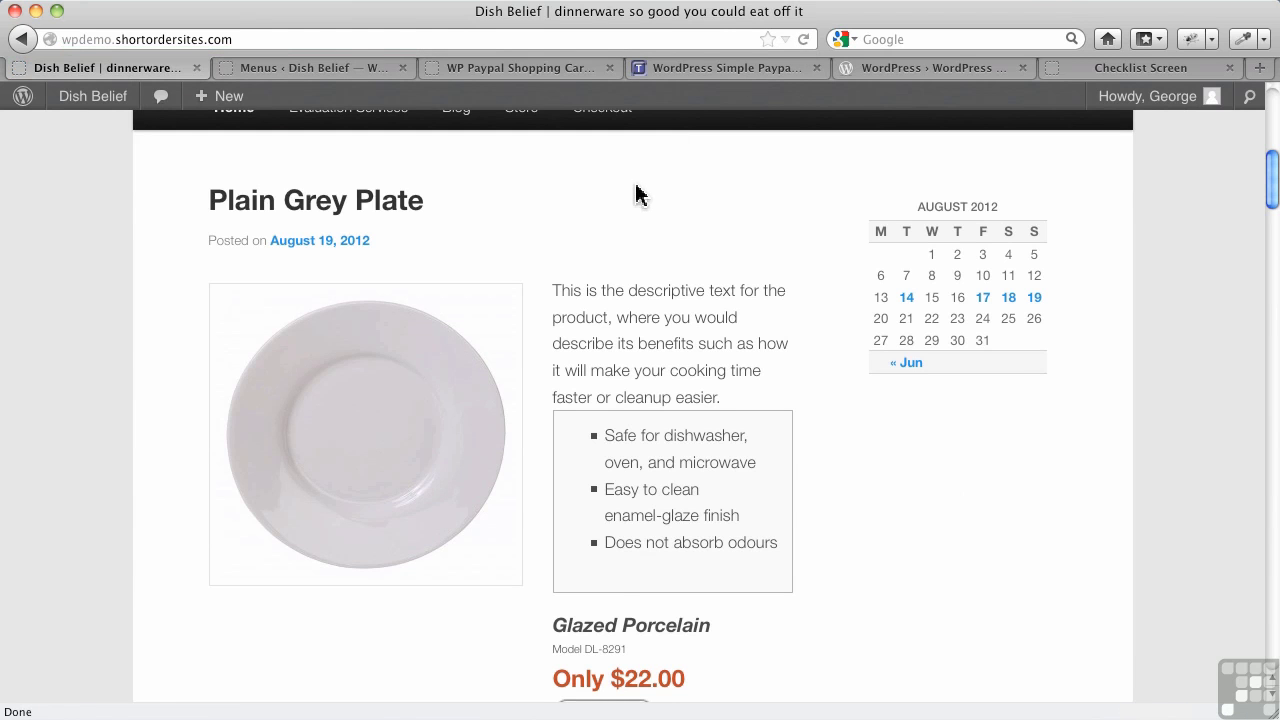
scroll(650, 250, "up", 5)
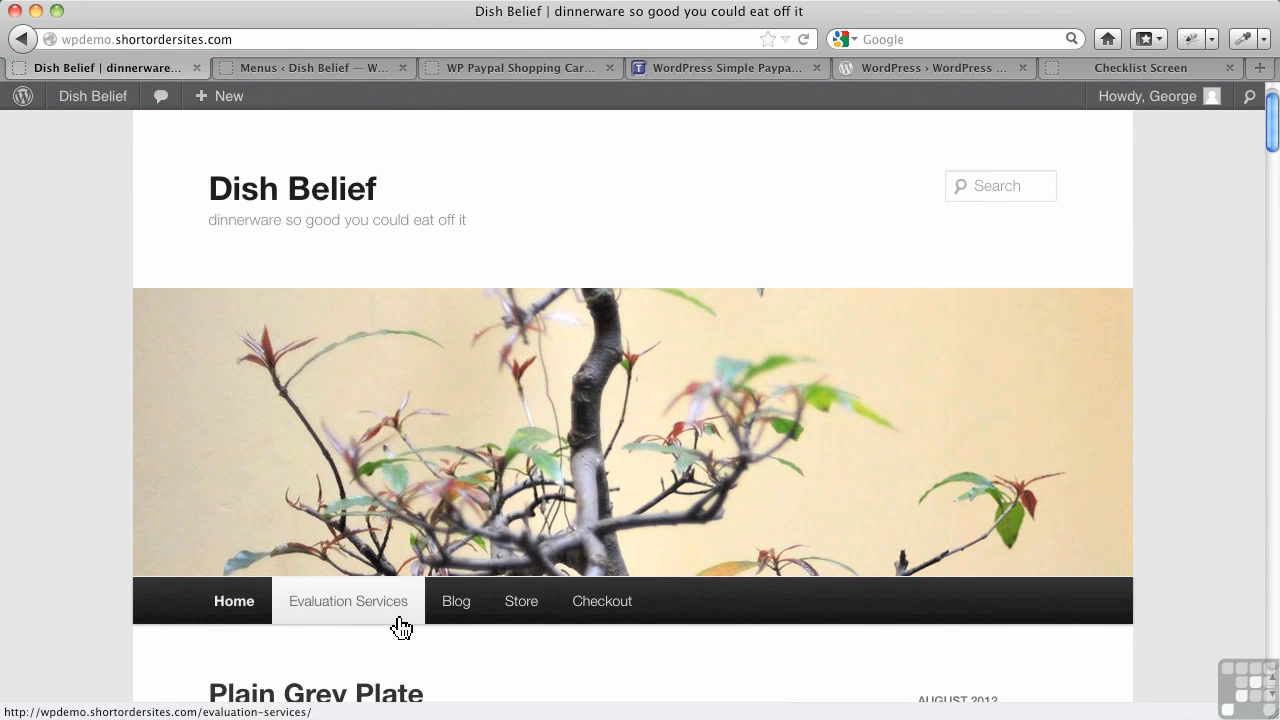
left_click(607, 613)
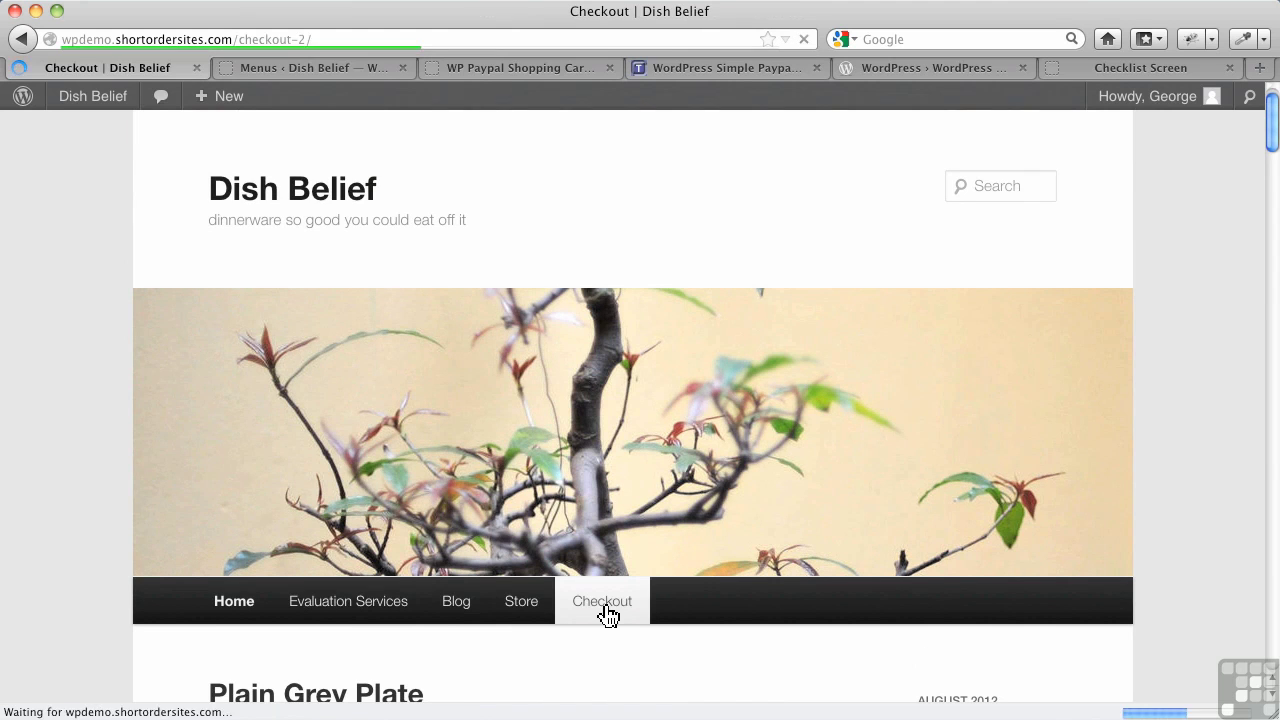
scroll(510, 490, "down", 5)
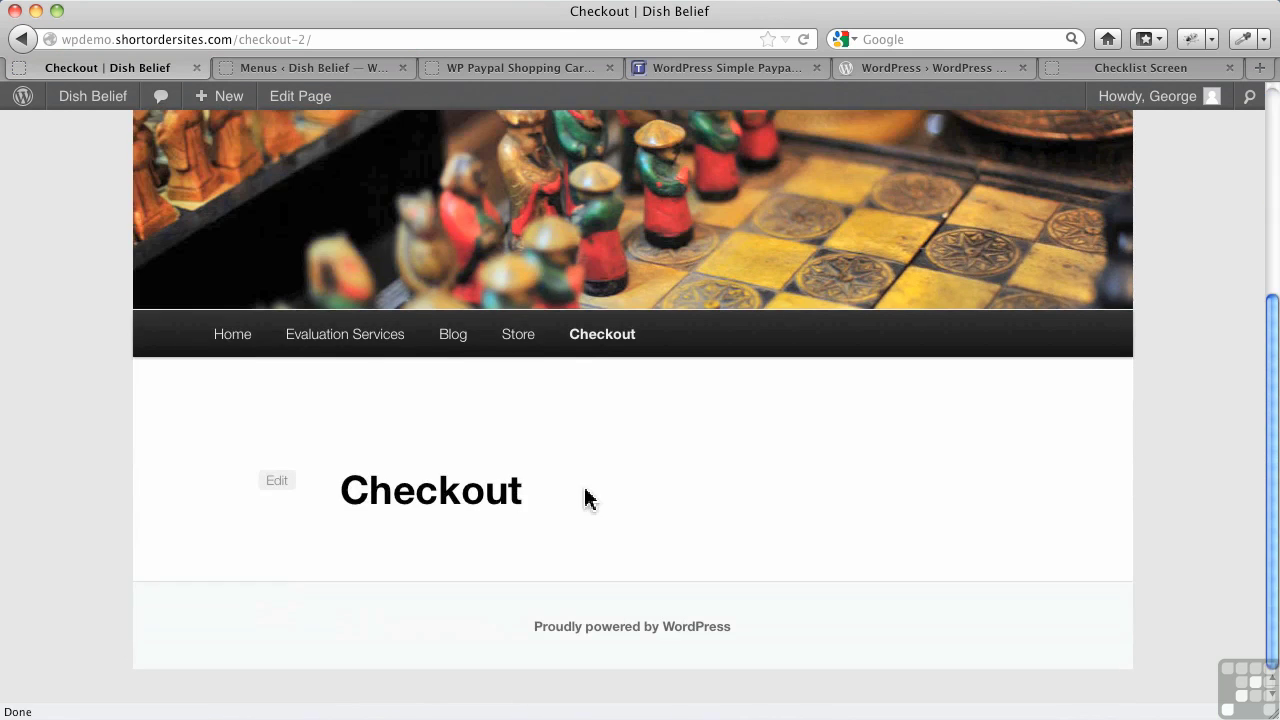
scroll(586, 499, "up", 5)
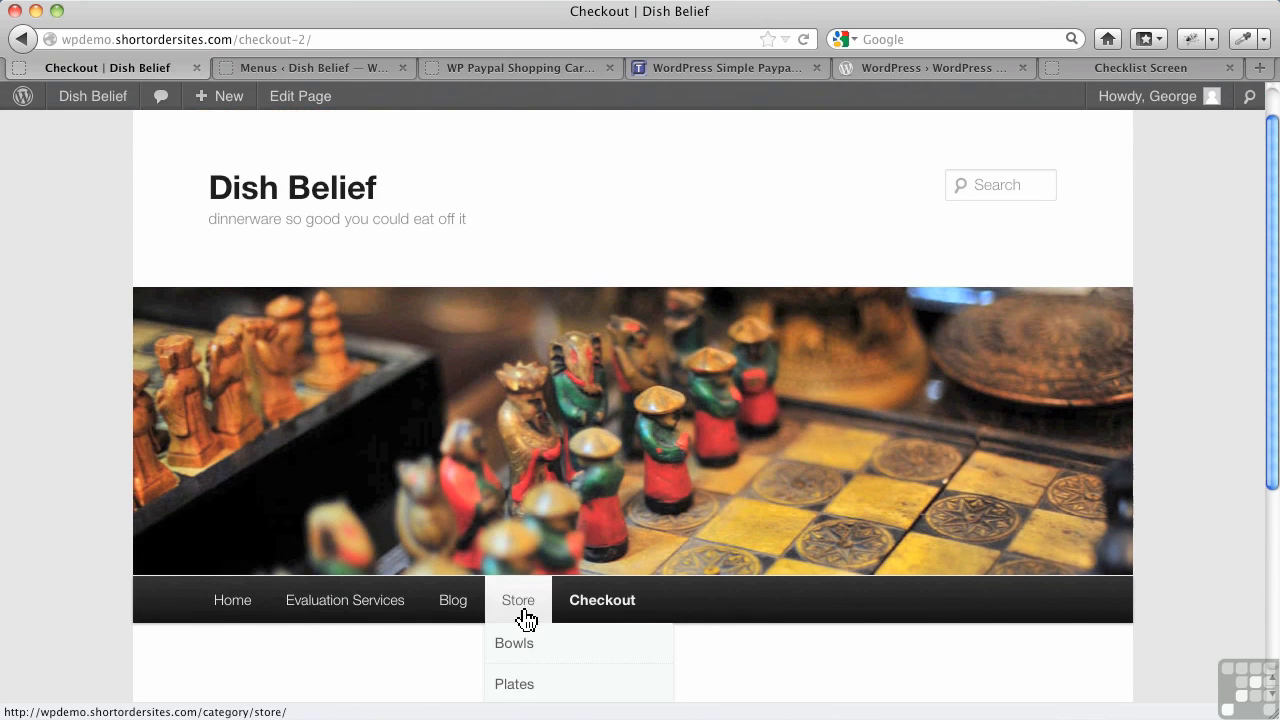
scroll(634, 643, "up", 2)
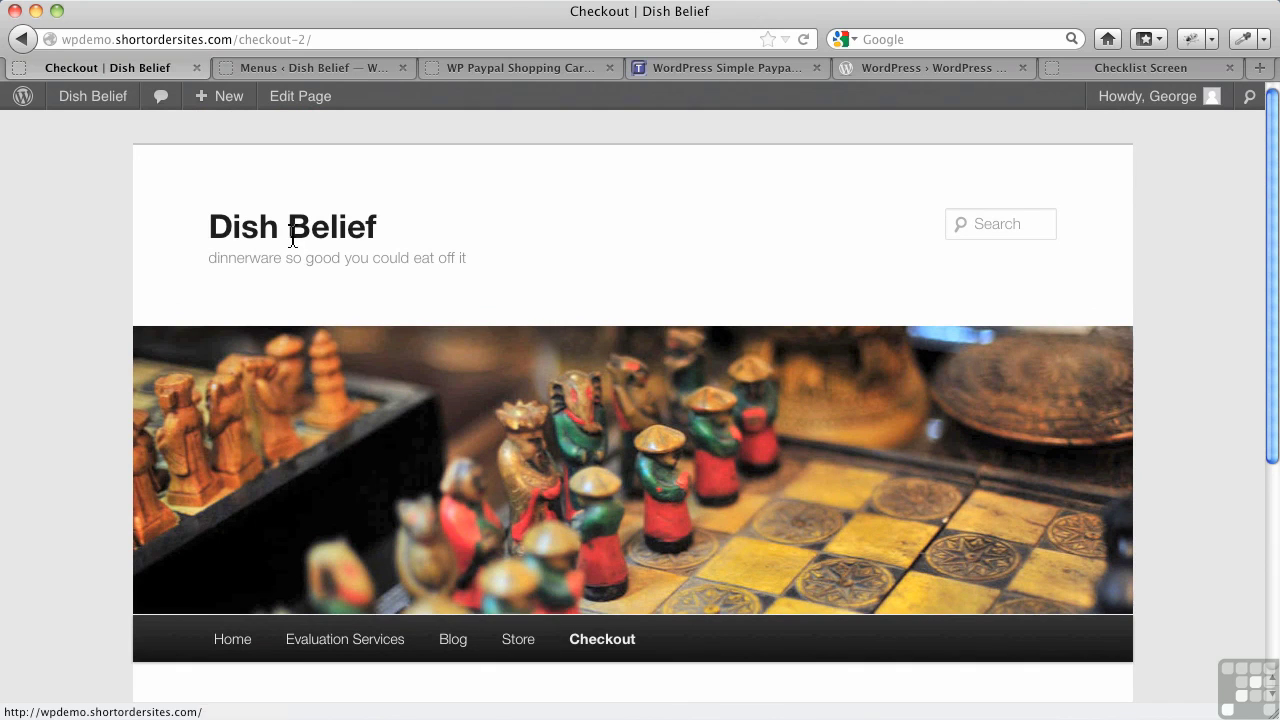
Return to the Dish Belief home page and add the Plain Grey Plate to the cart
left_click(10, 38)
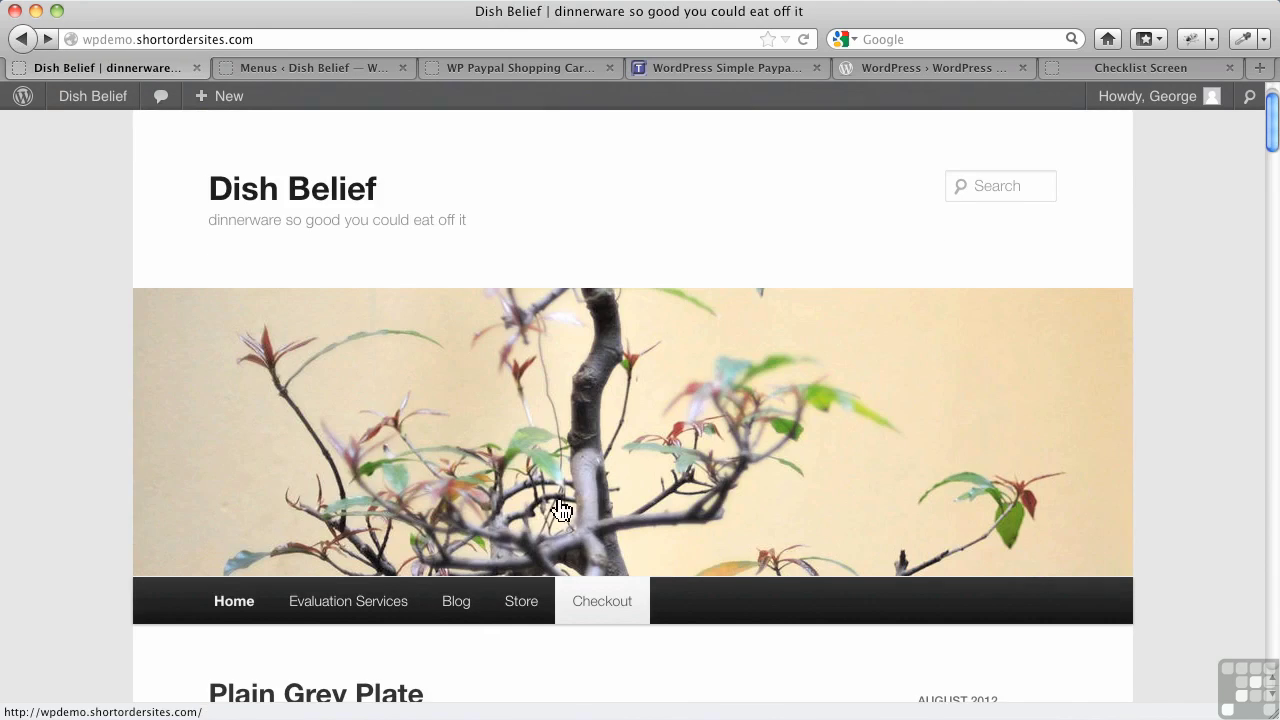
scroll(556, 503, "down", 5)
scroll(560, 506, "down", 1)
scroll(565, 509, "down", 5)
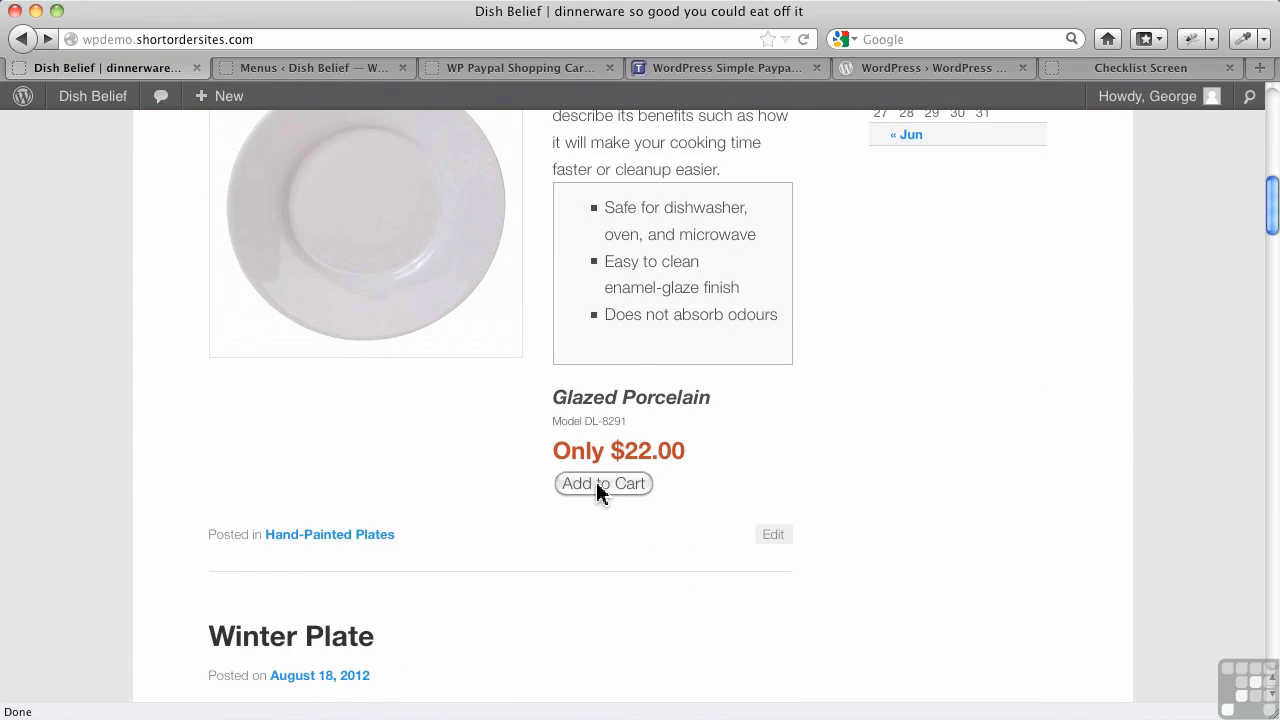
left_click(600, 483)
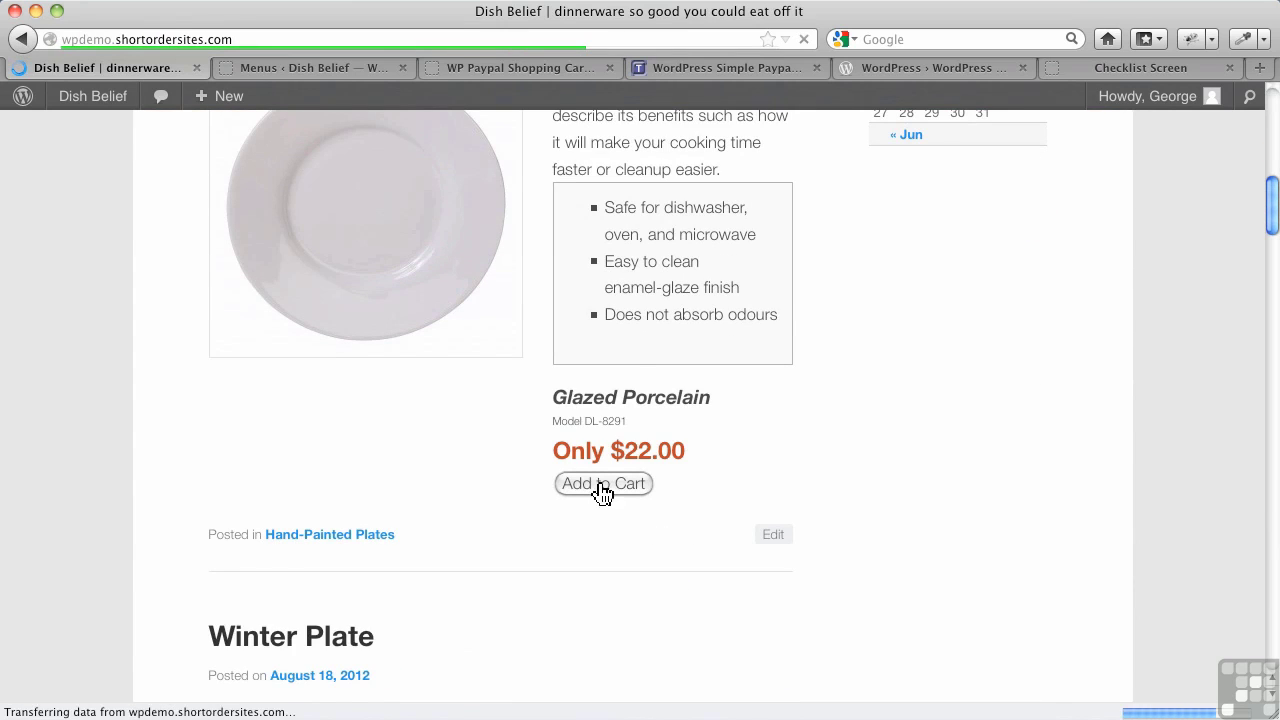
scroll(600, 488, "down", 1)
scroll(600, 488, "down", 5)
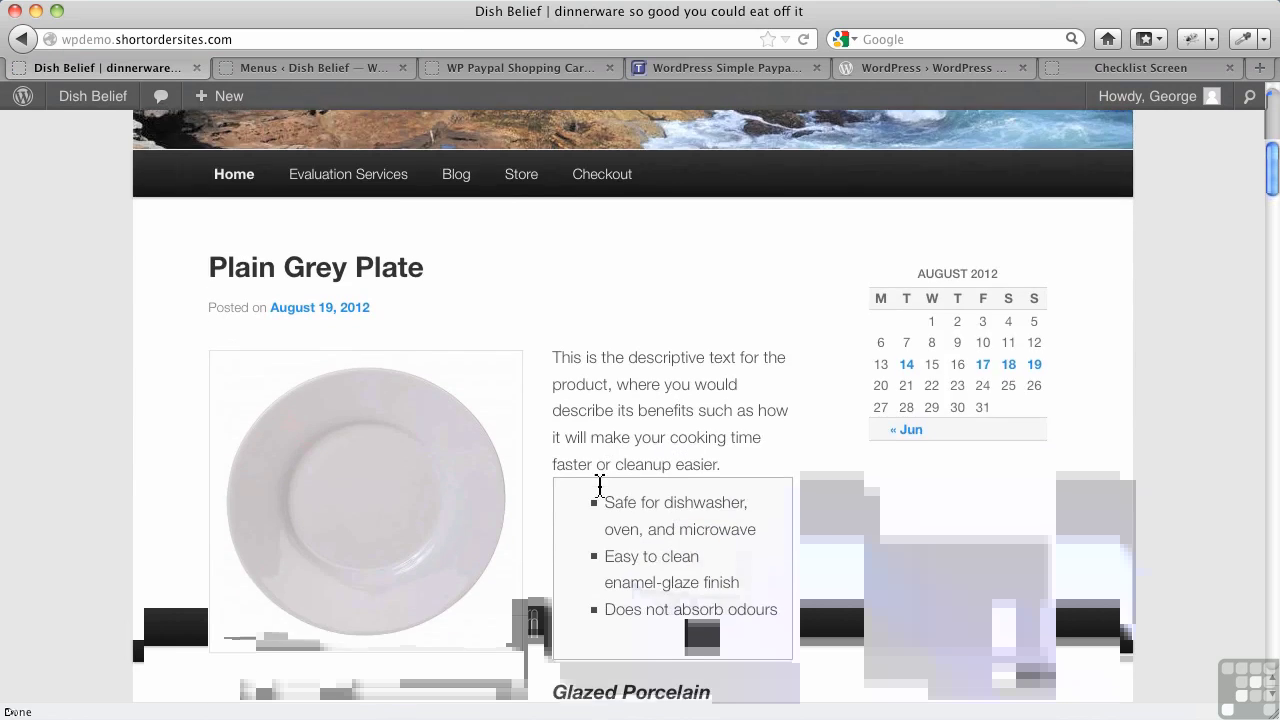
scroll(600, 490, "down", 2)
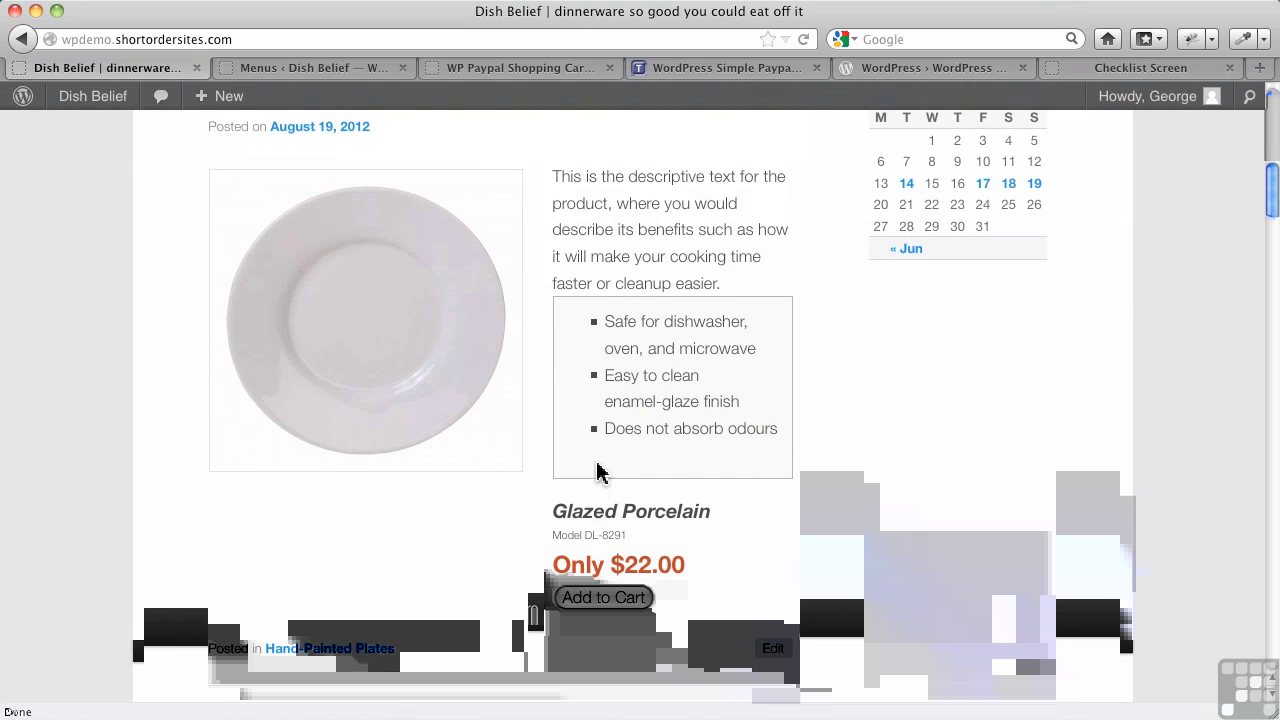
Scroll the shopping cart settings down to the checkout redirect options
left_click(500, 72)
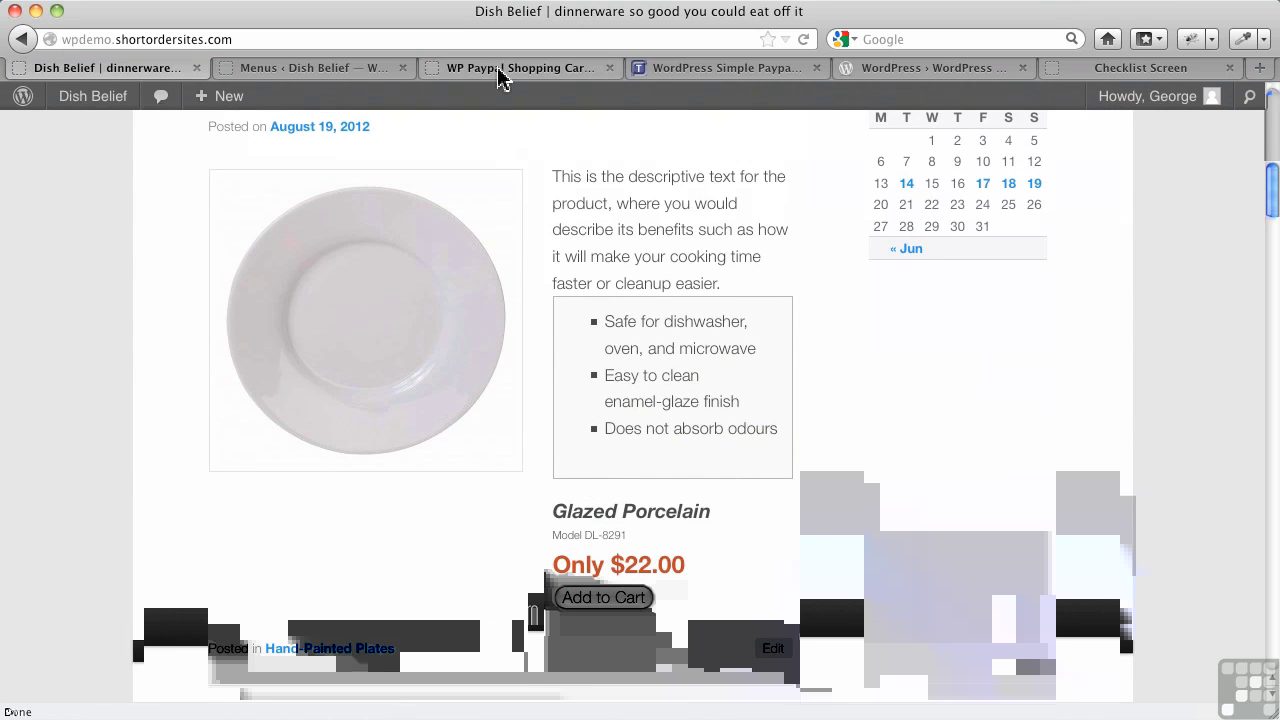
scroll(469, 461, "down", 2)
scroll(469, 461, "down", 5)
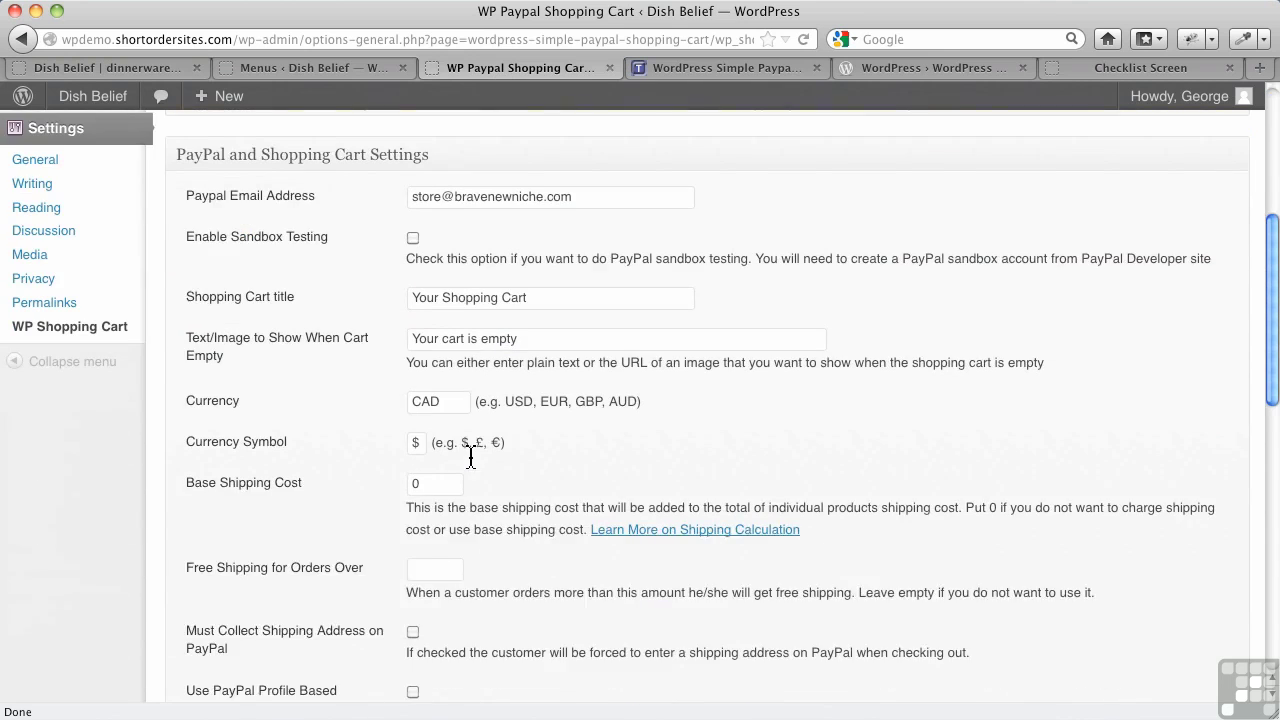
scroll(469, 461, "down", 1)
scroll(469, 461, "down", 2)
scroll(469, 461, "down", 3)
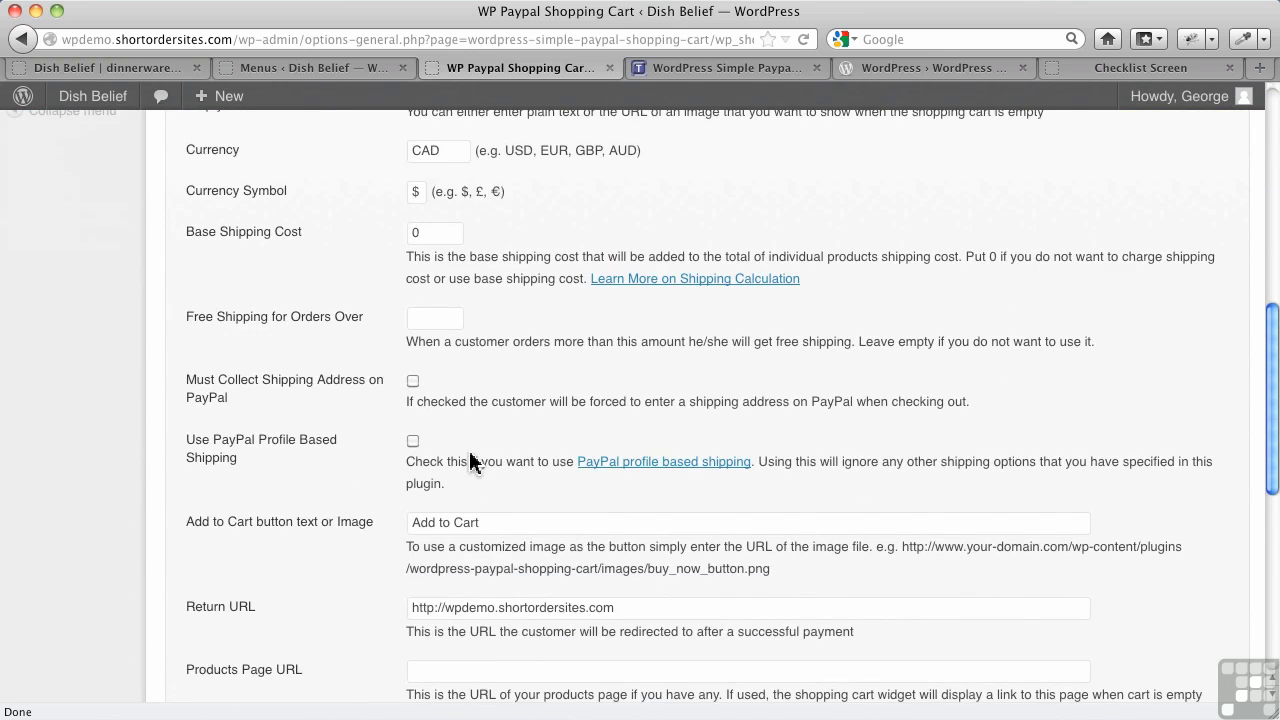
scroll(470, 461, "down", 3)
scroll(470, 461, "down", 2)
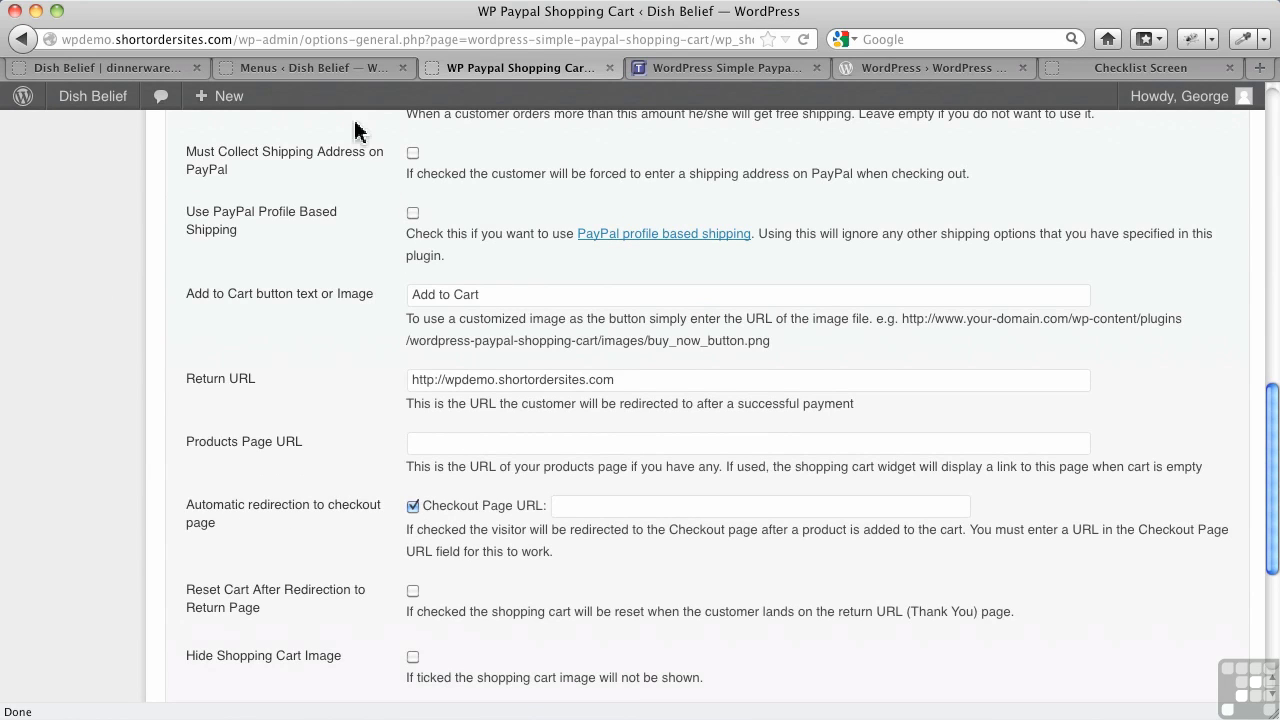
Open the Checkout page on the live site and select its web address
left_click(265, 67)
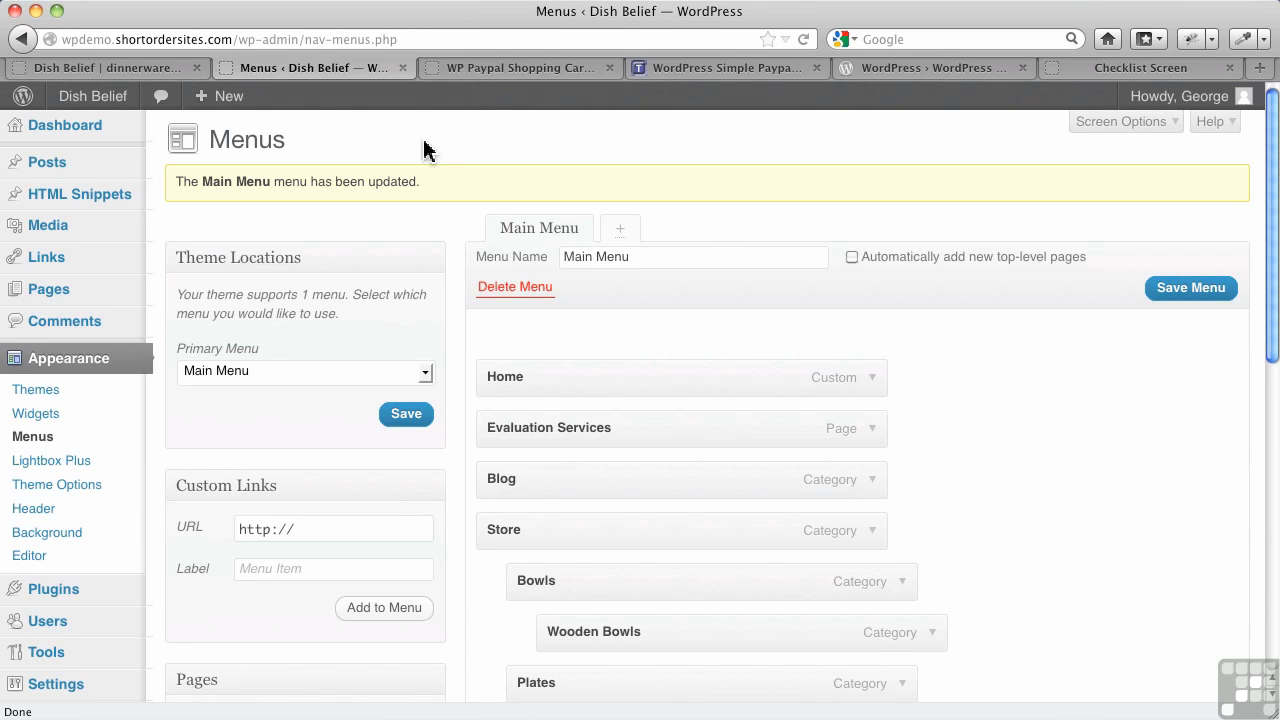
left_click(96, 70)
scroll(398, 170, "up", 5)
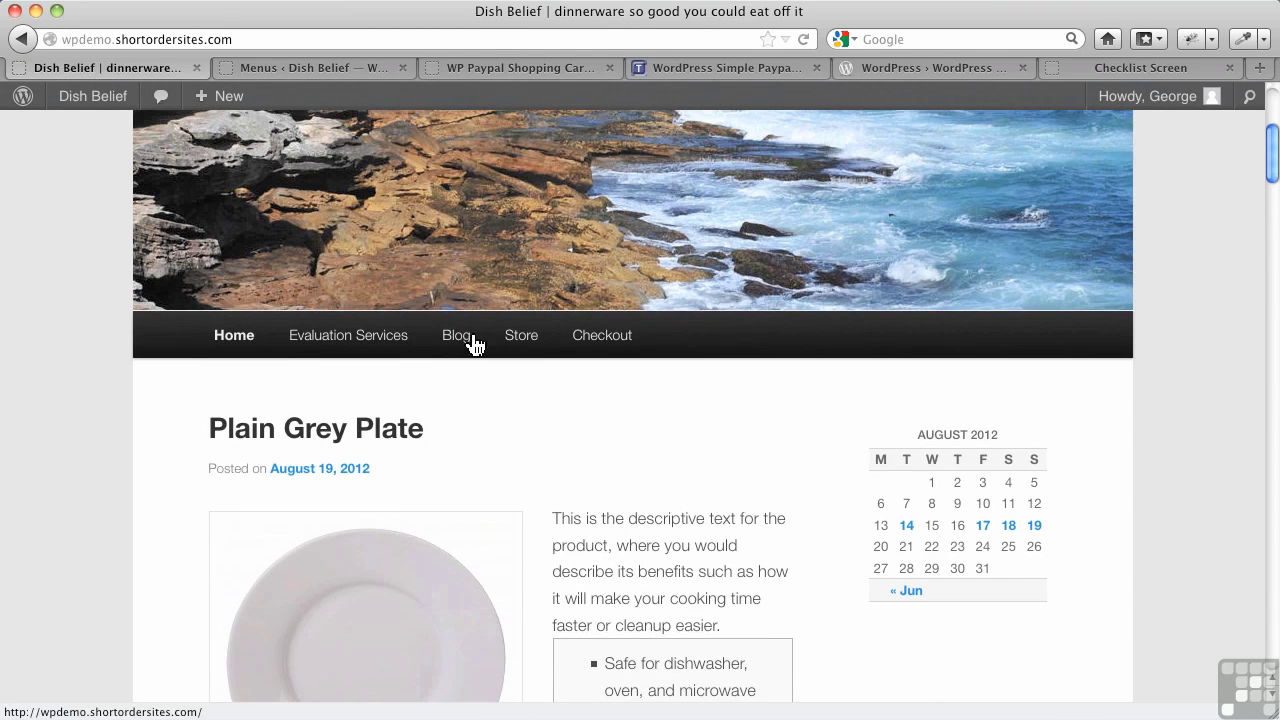
left_click(598, 352)
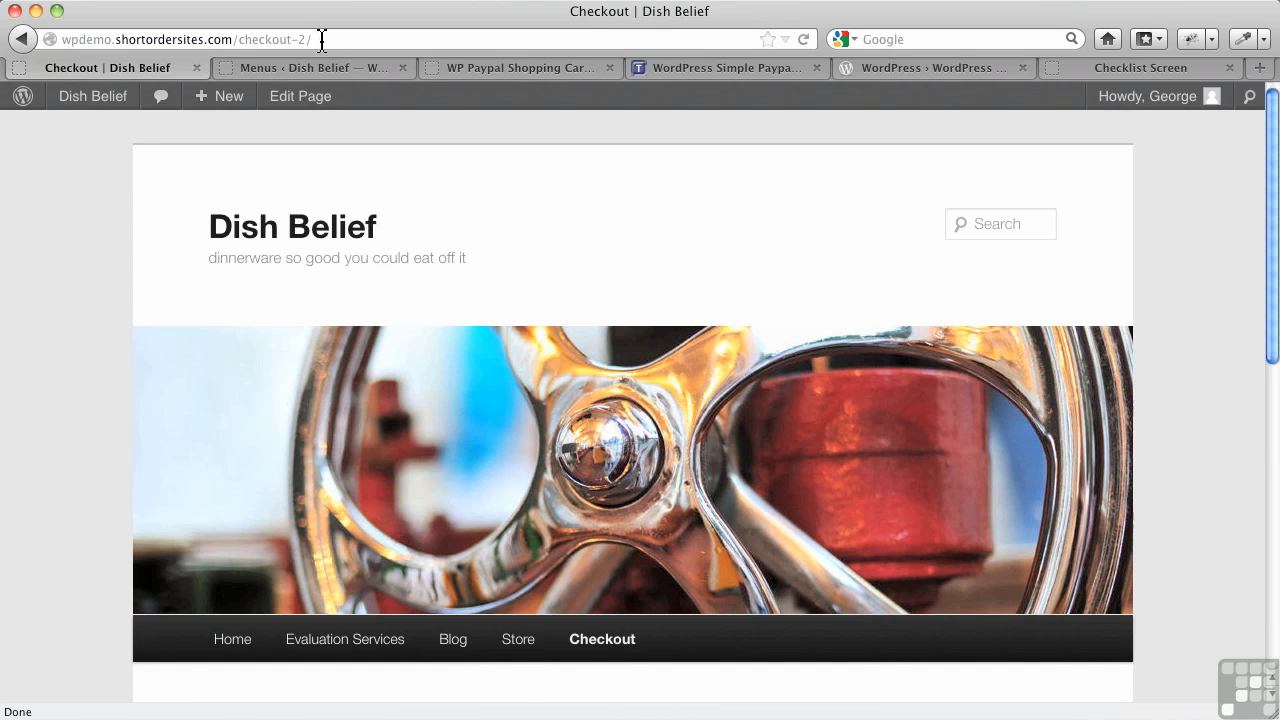
left_click(322, 39)
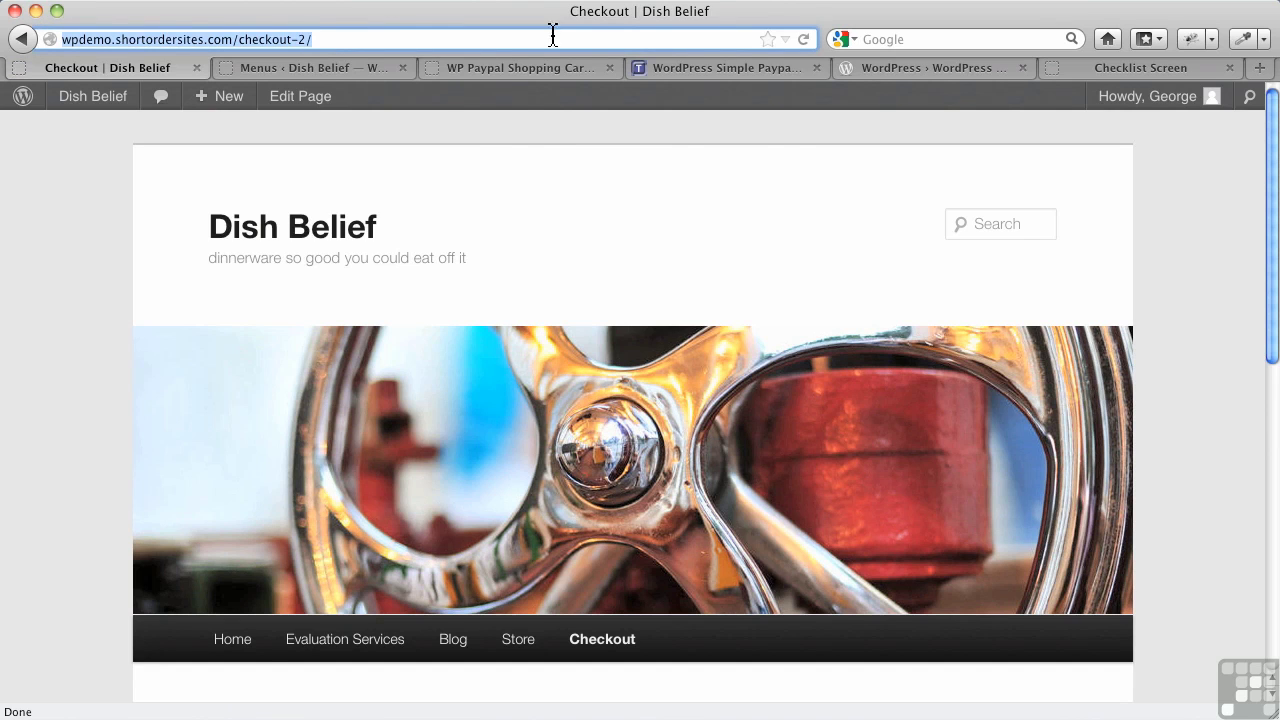
Paste the Checkout address into the Checkout Page URL setting and update the options
left_click(515, 70)
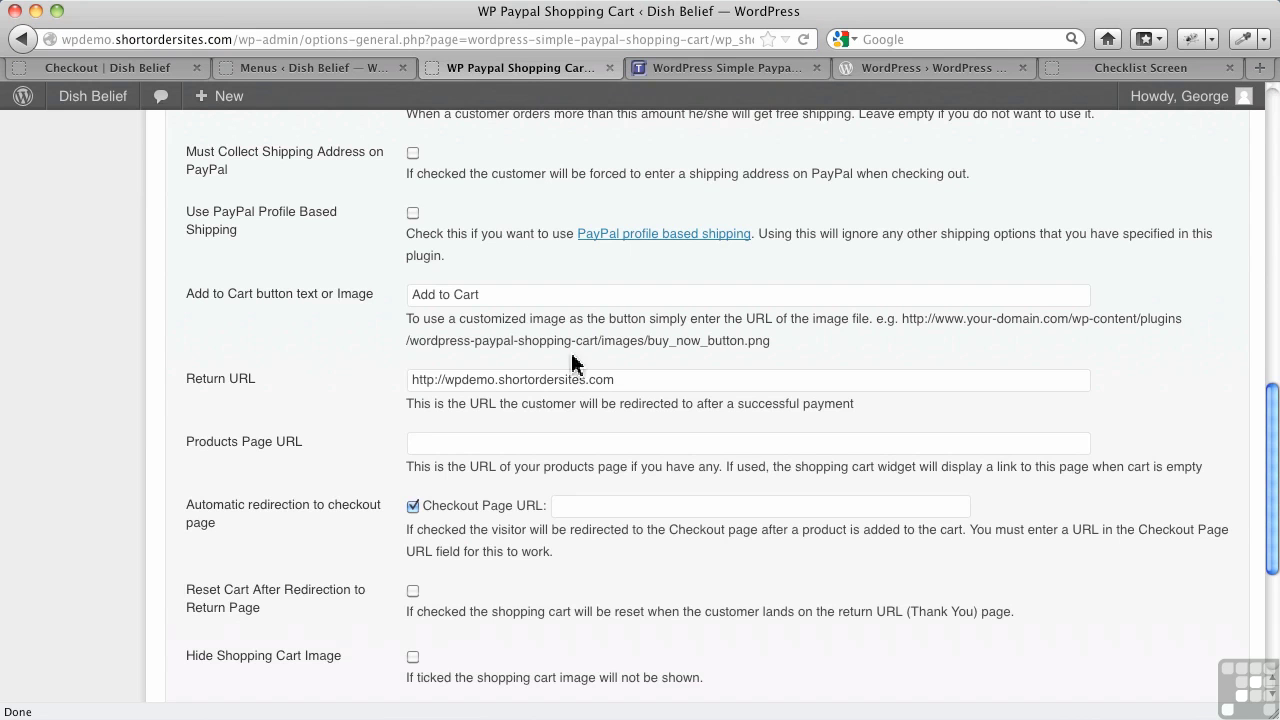
left_click(599, 507)
type("http://wpdemo.shortordersites.com/checkout-2/")
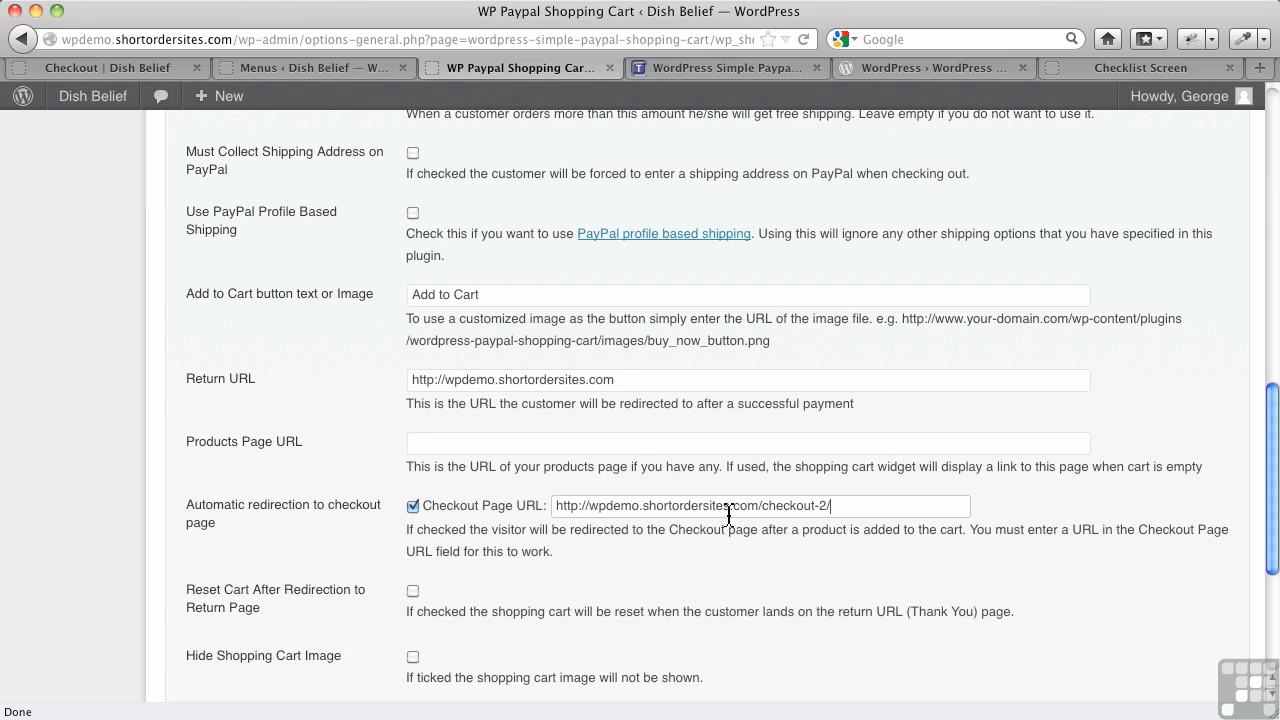
scroll(470, 575, "down", 5)
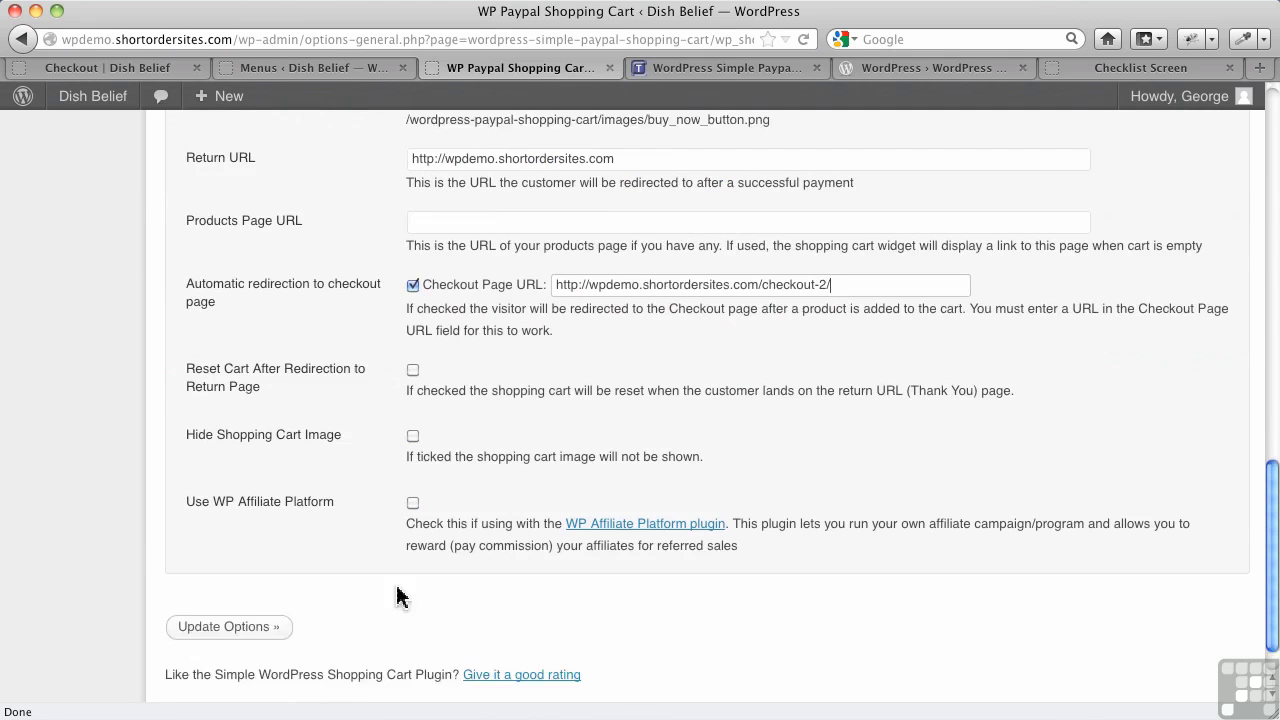
left_click(278, 590)
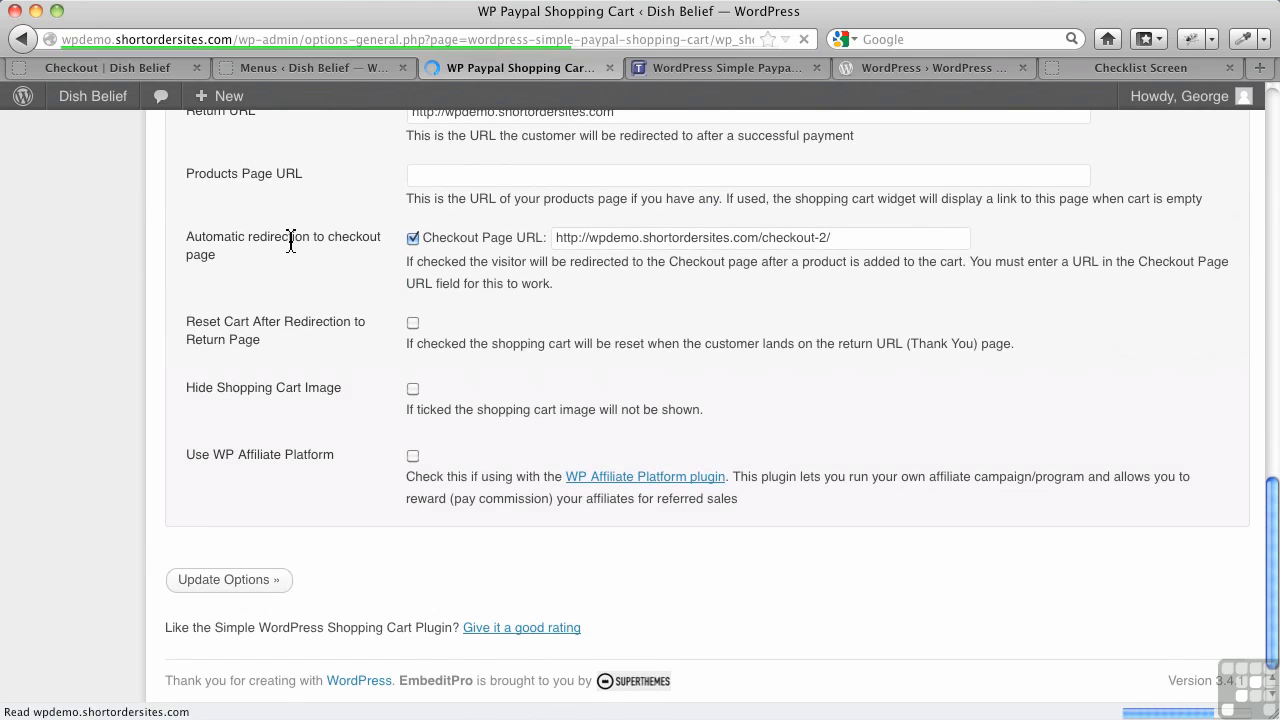
Return to the live Checkout page tab
left_click(127, 70)
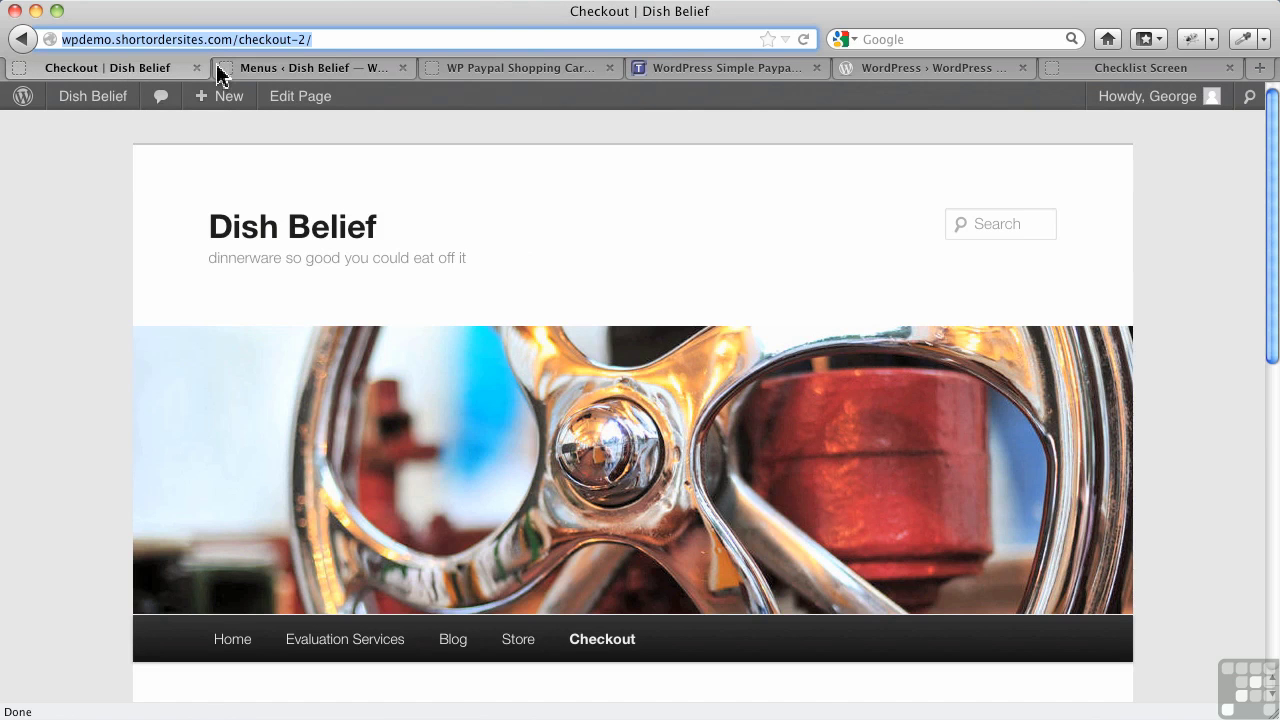
left_click(265, 70)
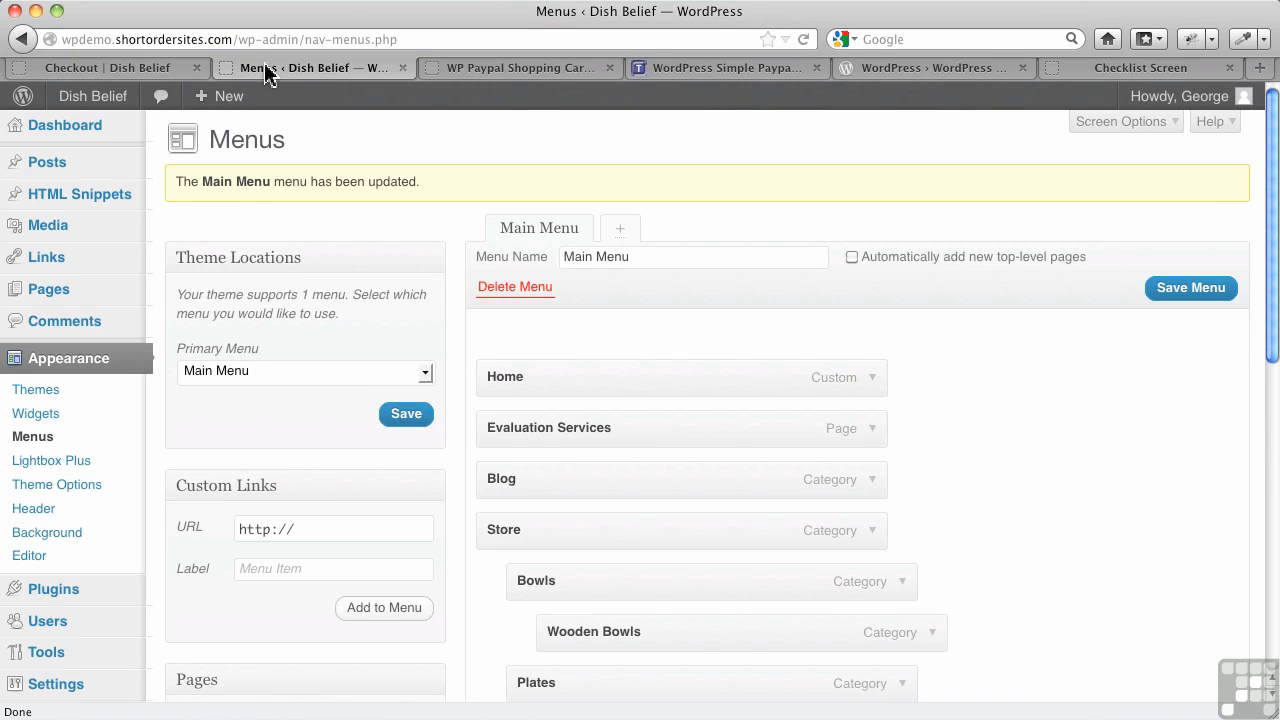
left_click(155, 72)
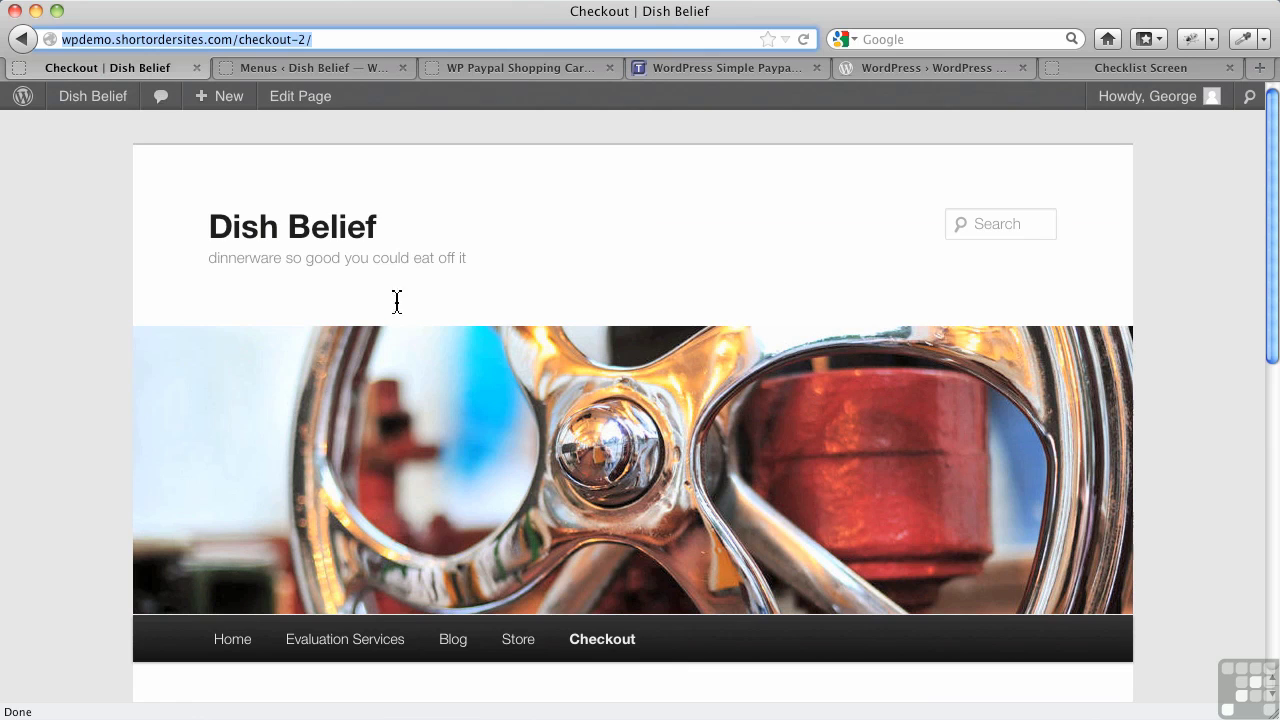
mouse_move(518, 639)
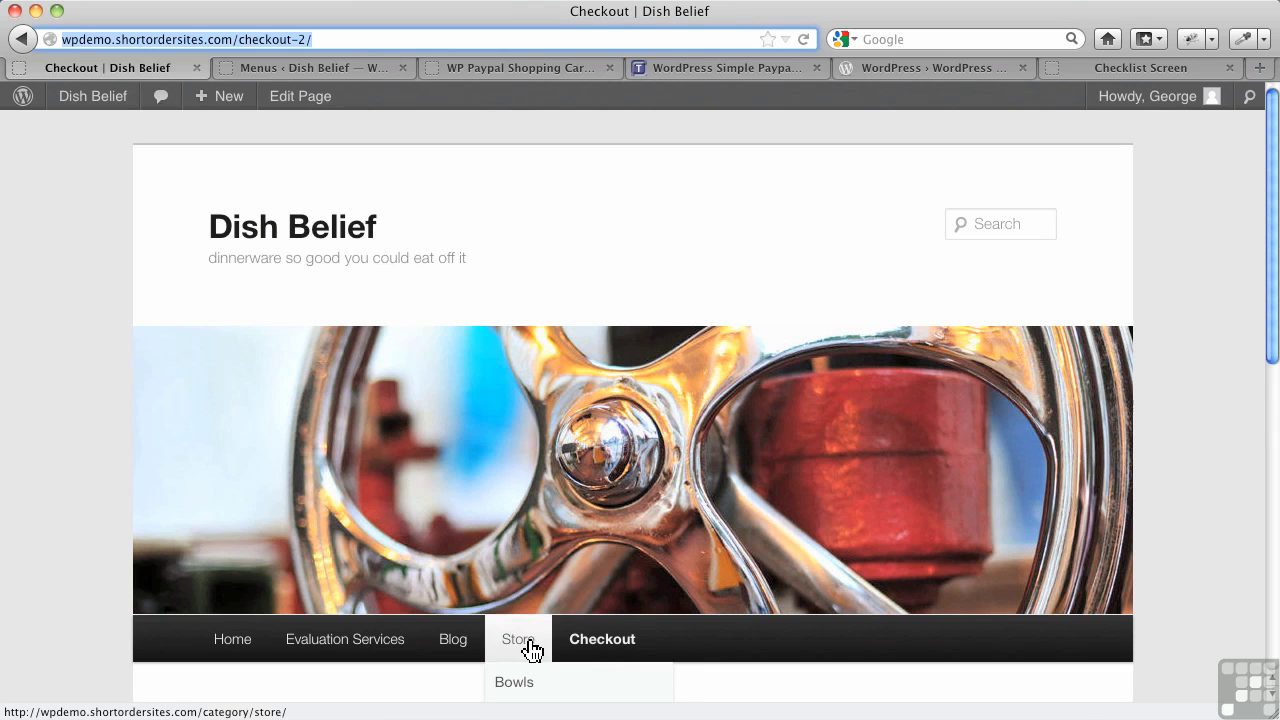
scroll(530, 645, "down", 3)
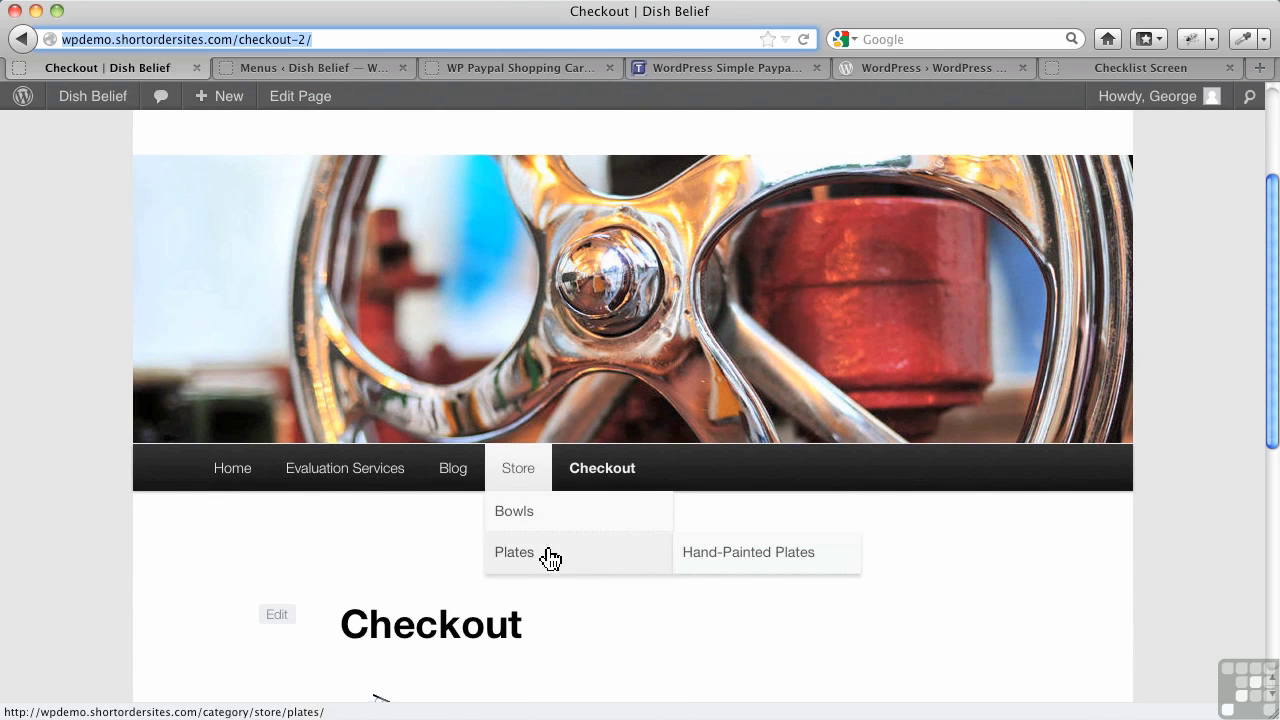
Add the Plain Grey Plate from Hand-Painted Plates and scroll the cart to the PayPal button
left_click(748, 568)
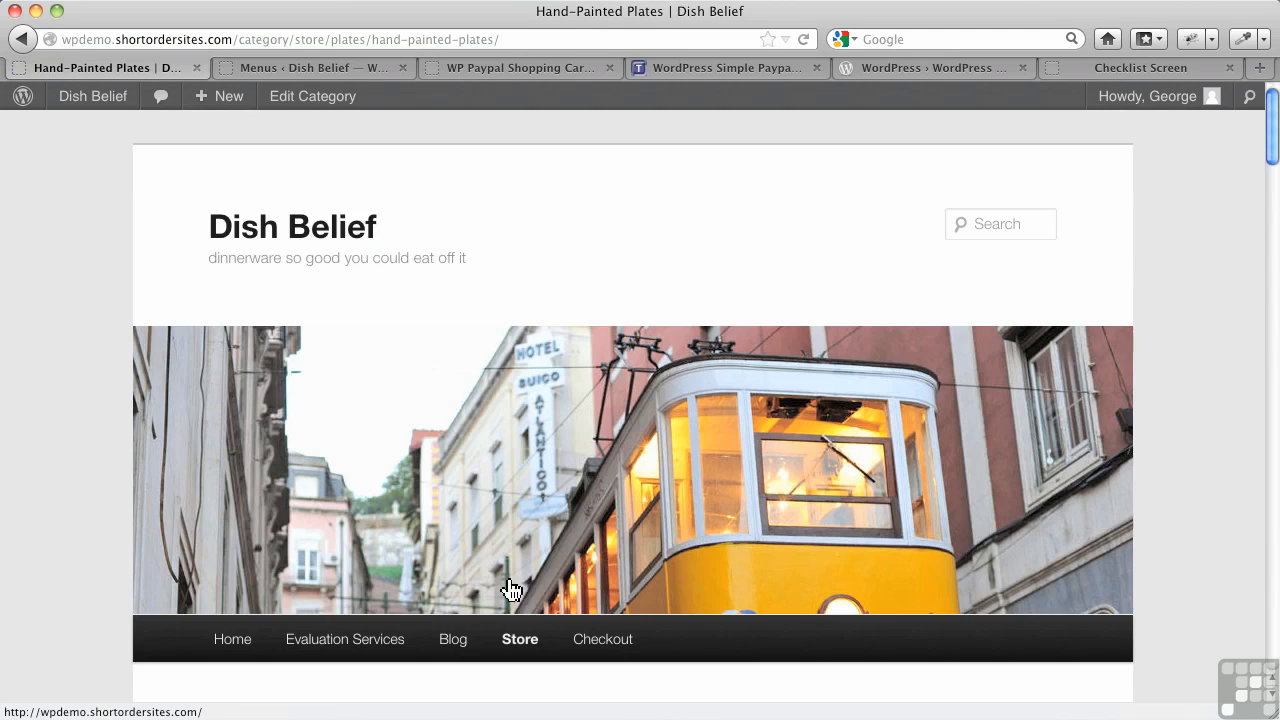
scroll(500, 586, "down", 5)
scroll(540, 527, "down", 3)
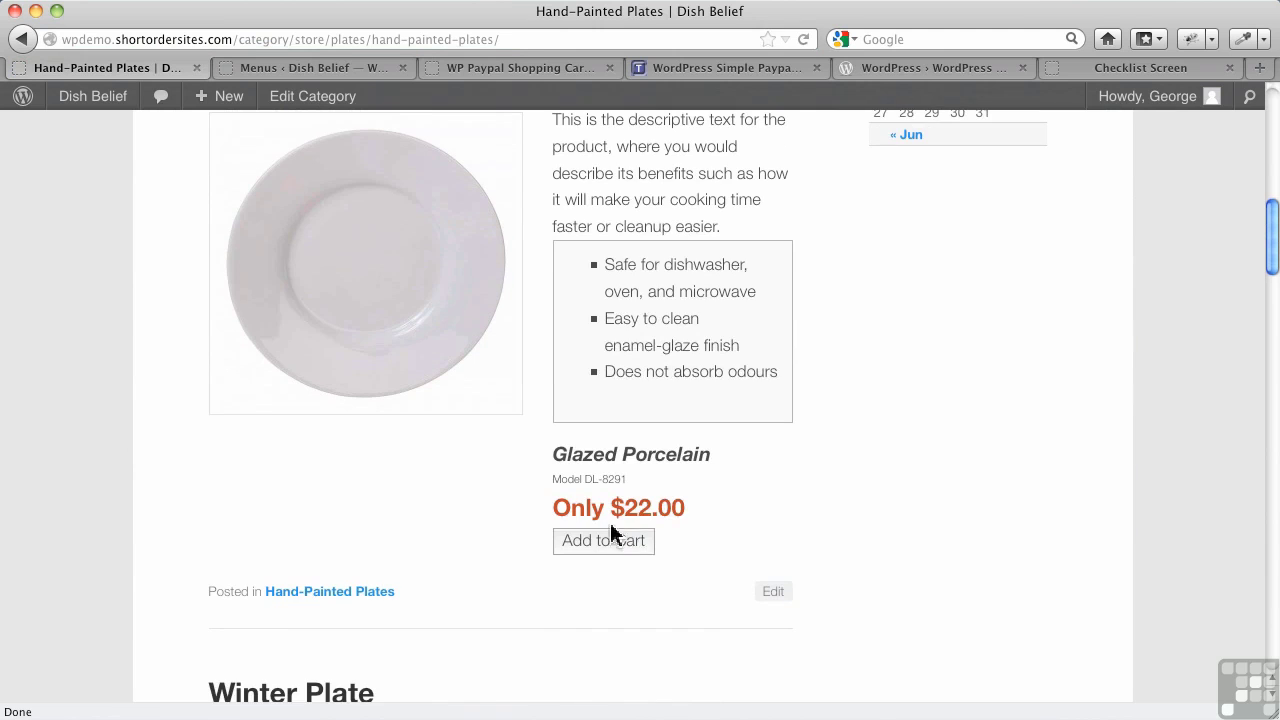
left_click(615, 540)
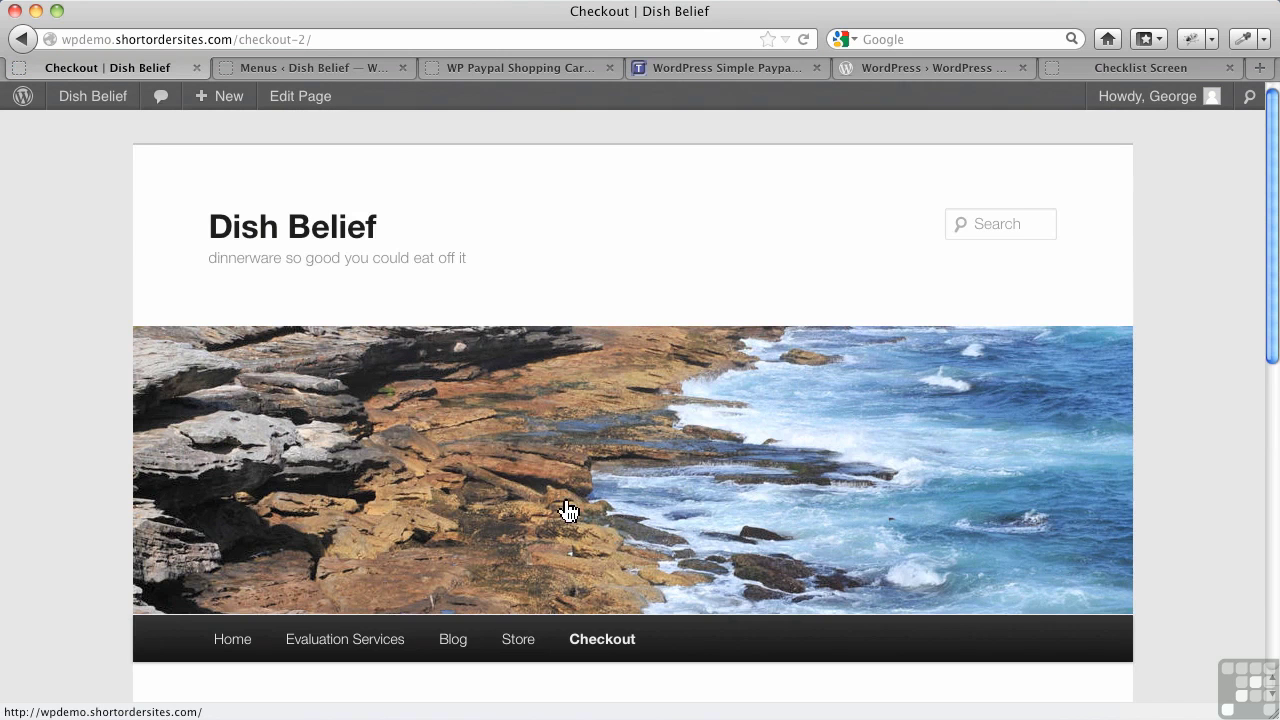
scroll(563, 509, "down", 4)
scroll(565, 511, "down", 3)
scroll(565, 511, "down", 1)
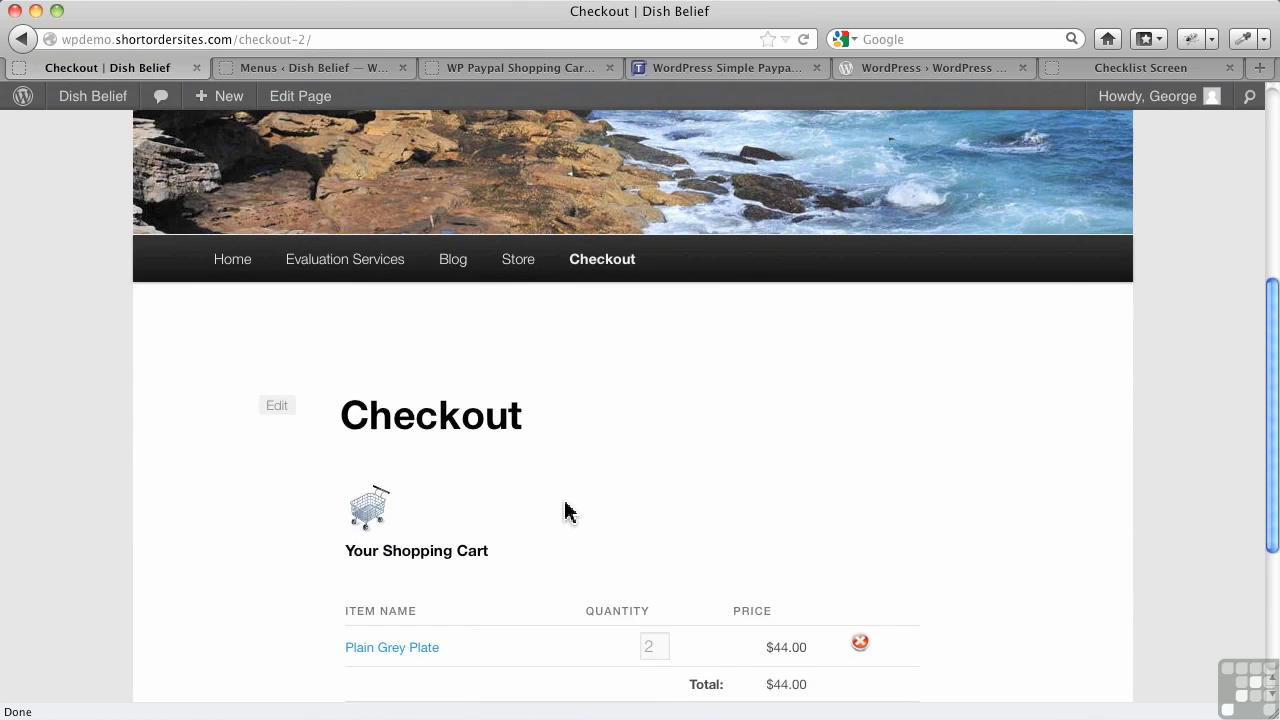
scroll(565, 511, "down", 4)
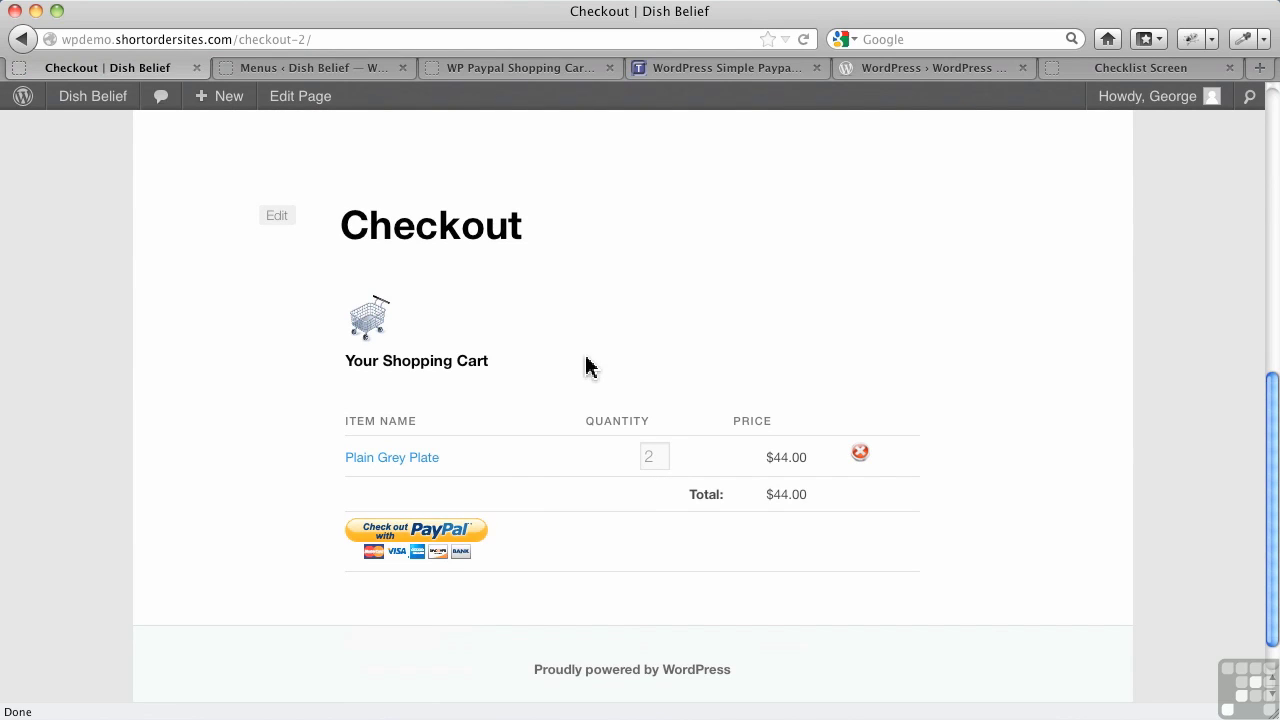
Confirm checkout redirection is enabled in WP Shopping Cart, then return to the two-plate $44.00 Checkout page
left_click(510, 75)
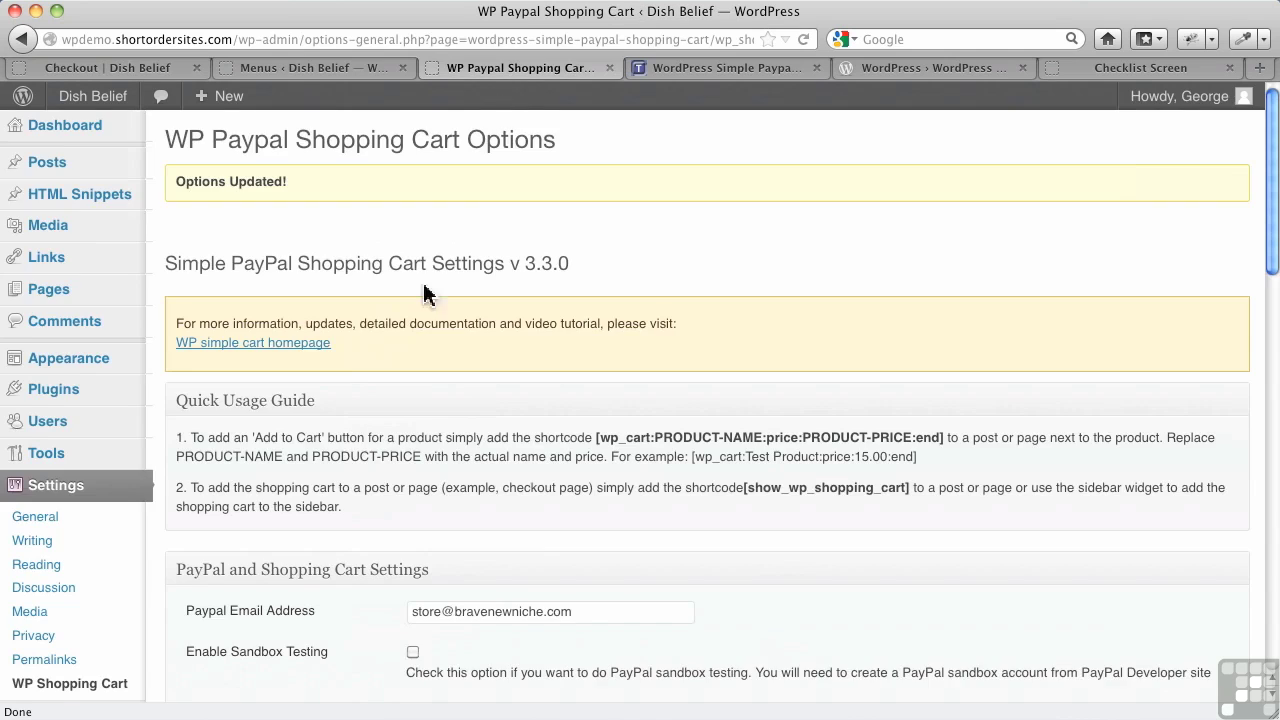
scroll(330, 565, "down", 10)
scroll(349, 551, "down", 8)
scroll(349, 551, "down", 1)
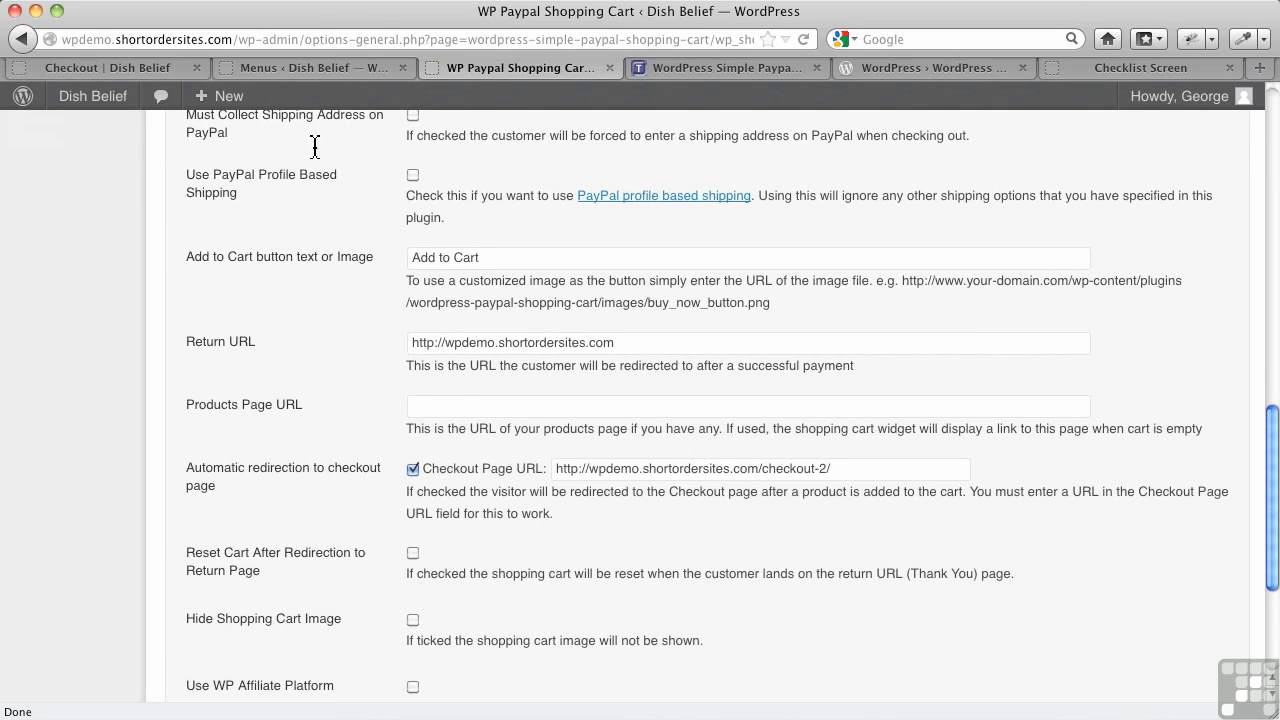
left_click(118, 70)
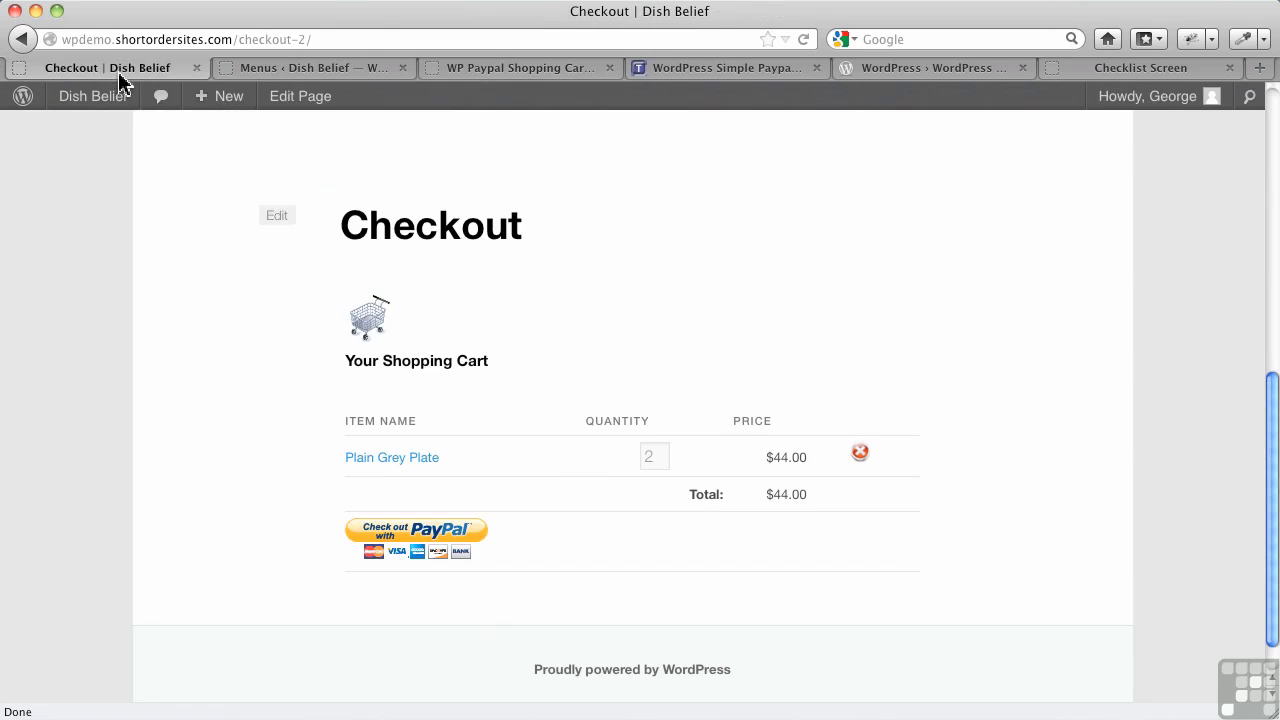